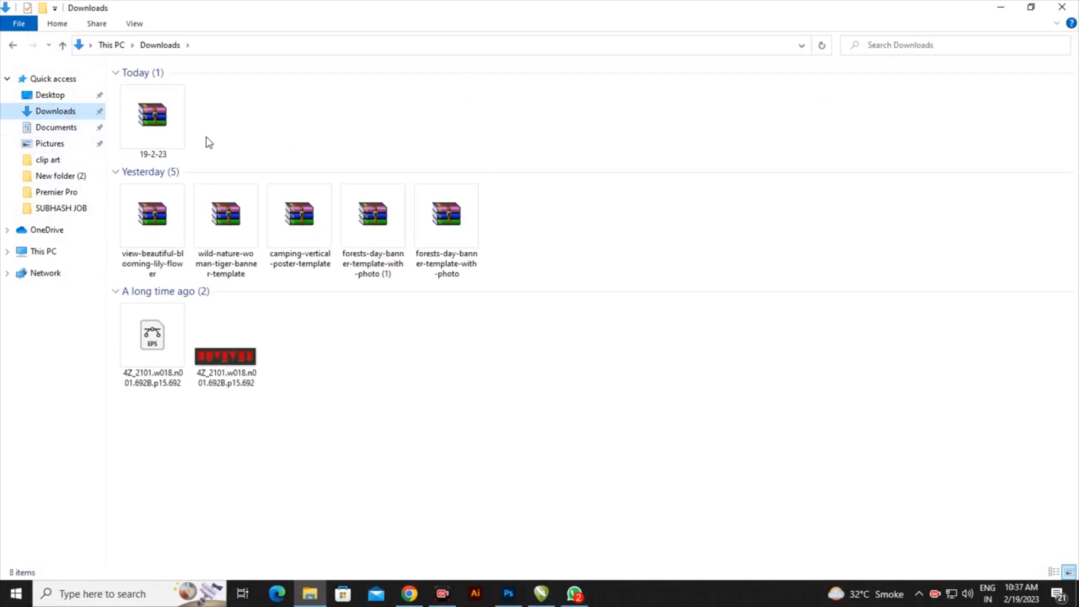
- Extract the 19-2-23 archive into the Downloads folder, entering the archive password
click(158, 125)
right_click(157, 125)
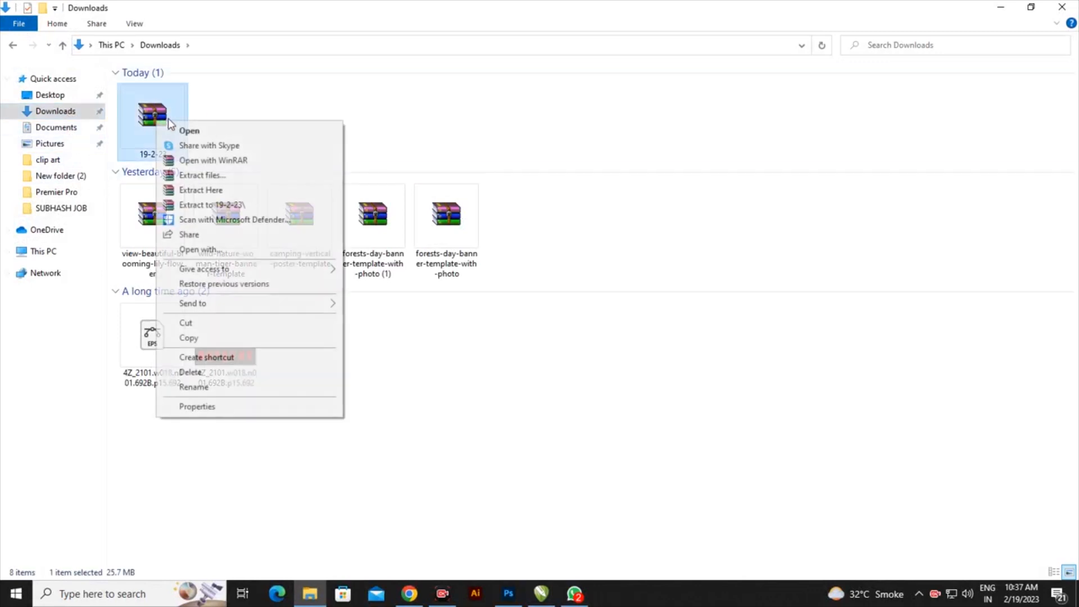
click(212, 190)
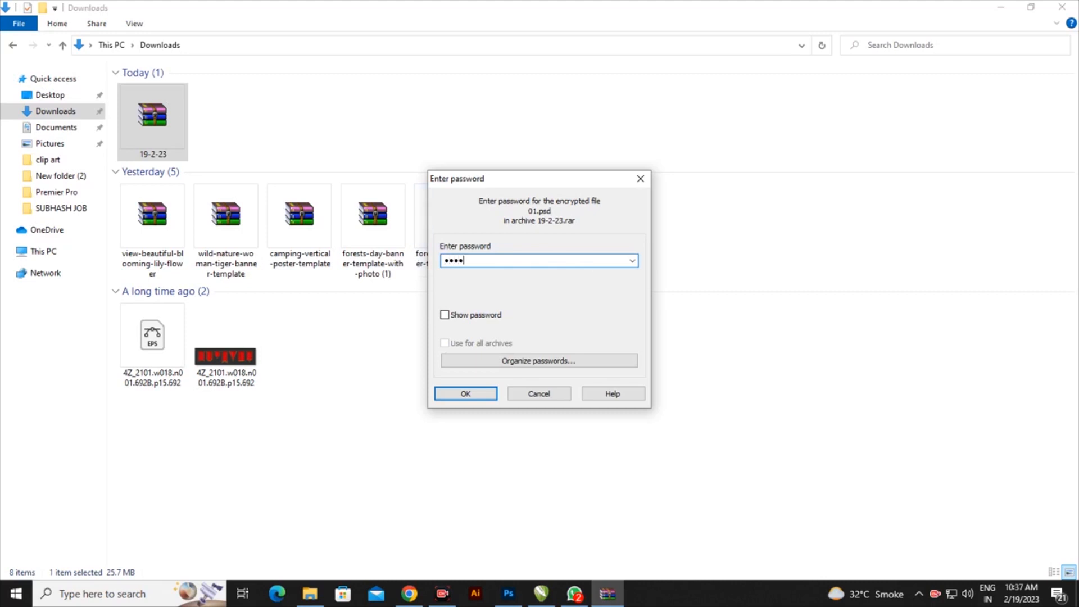
text(••••••)
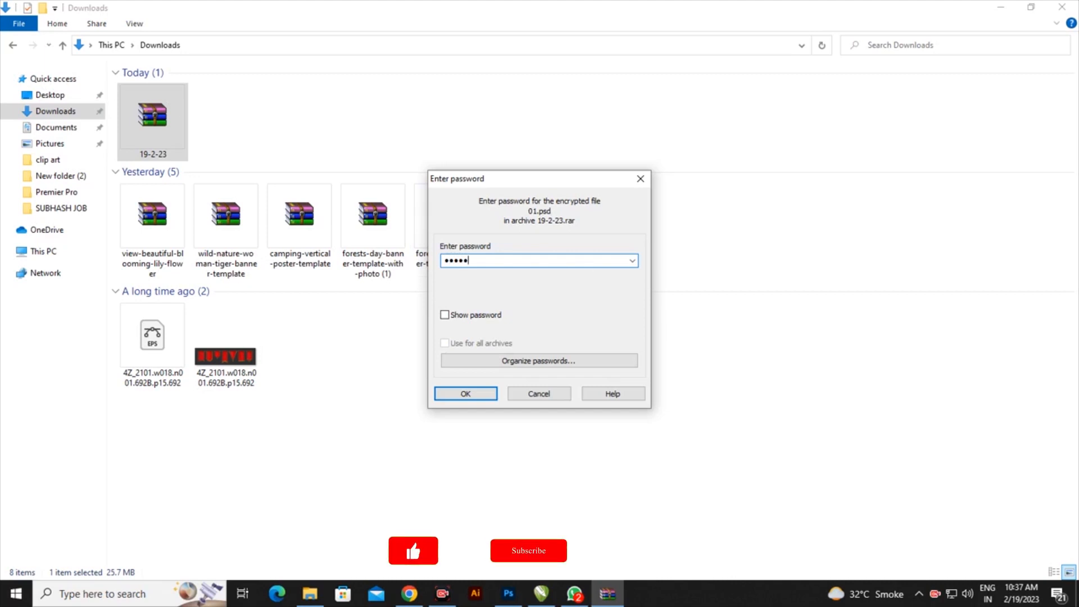
text(•••)
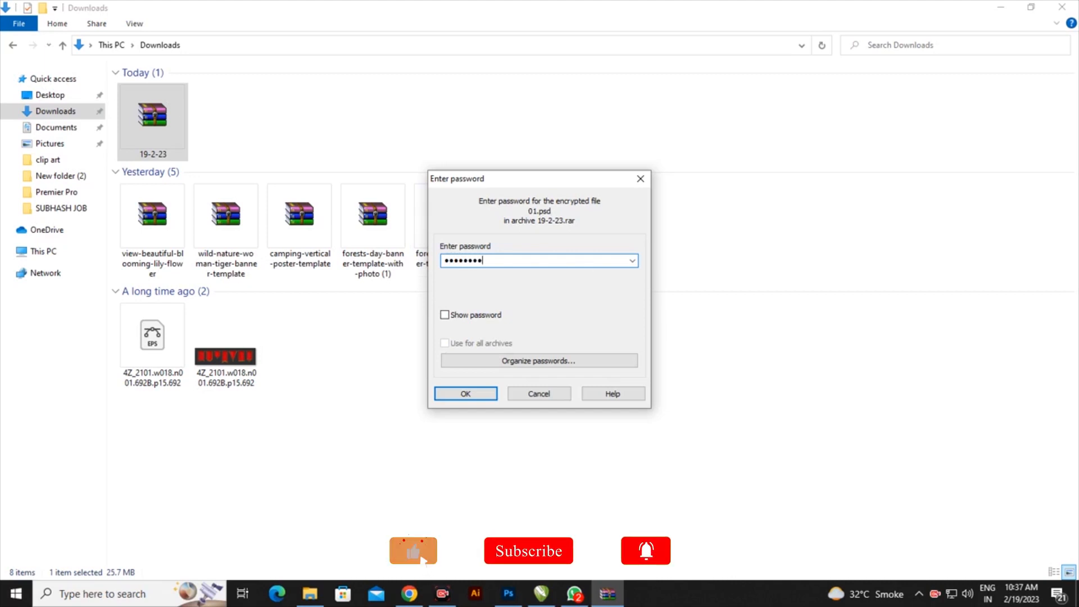
click(466, 394)
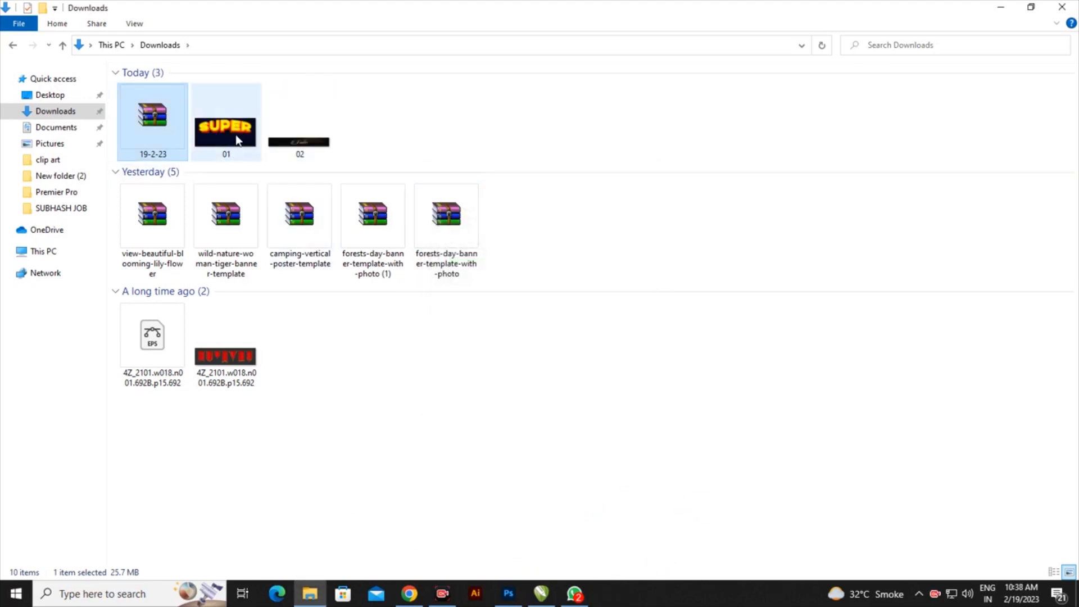
- Open the extracted 01 file in Photoshop and activate the Move tool
drag(235, 130, 531, 602)
drag(514, 562, 489, 356)
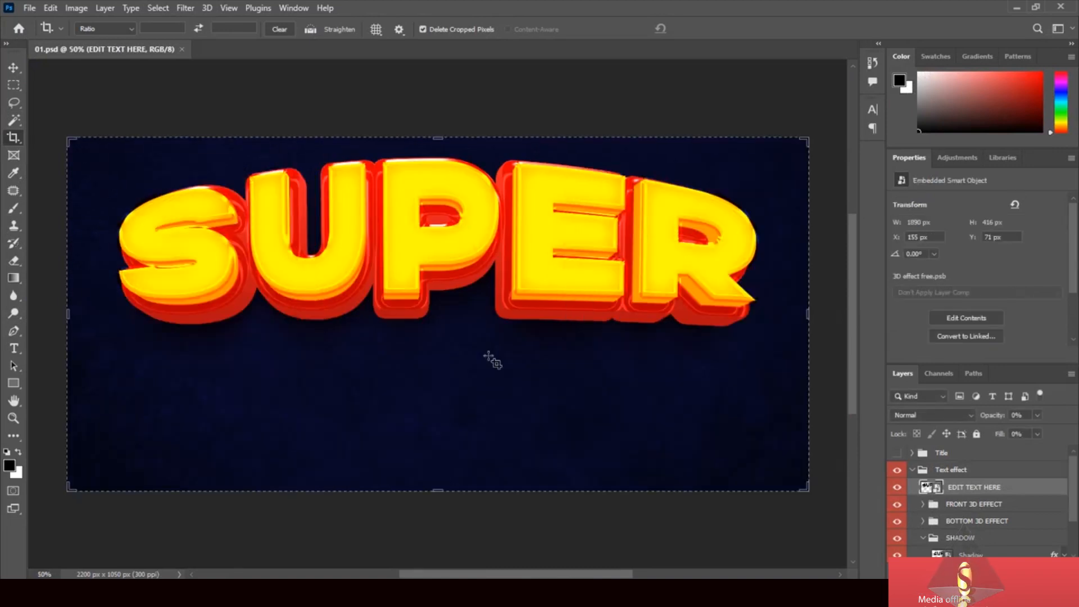
click(13, 67)
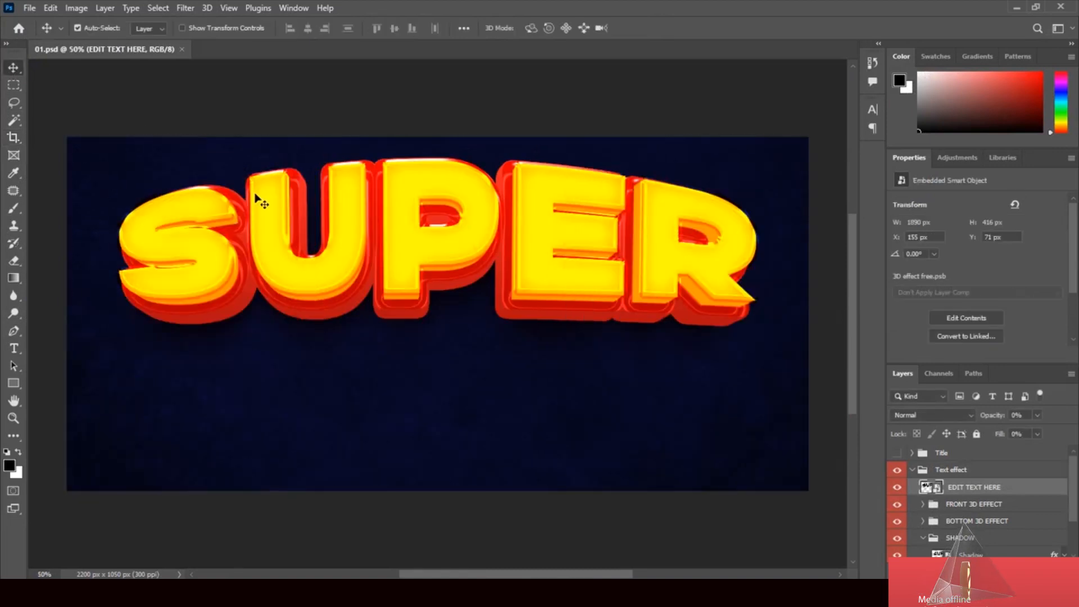
- Open the contents of the EDIT TEXT HERE smart object and retype its text as SUPER
double_click(929, 487)
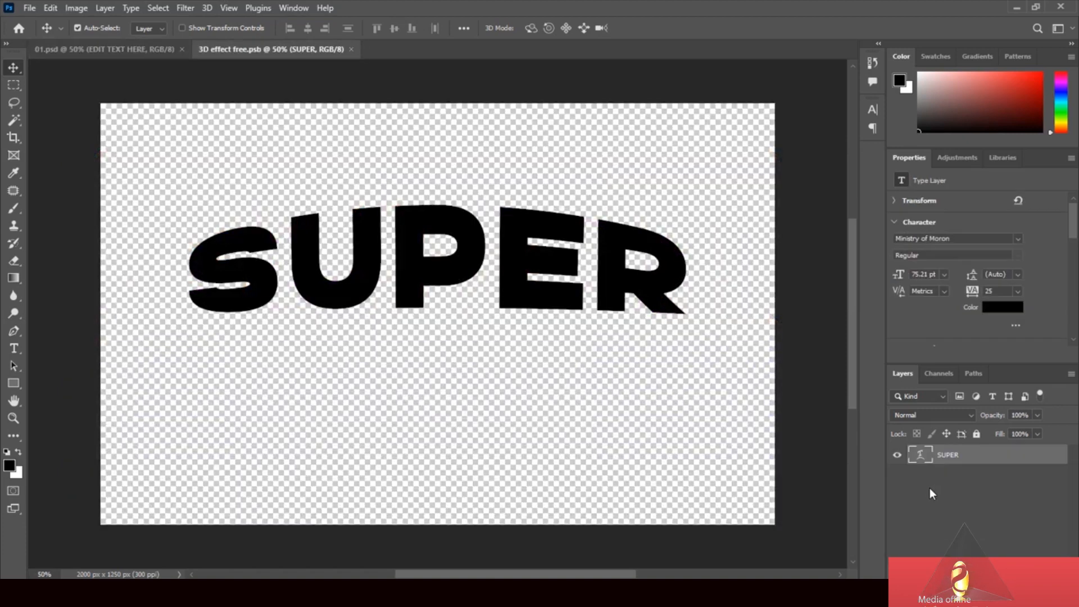
double_click(924, 458)
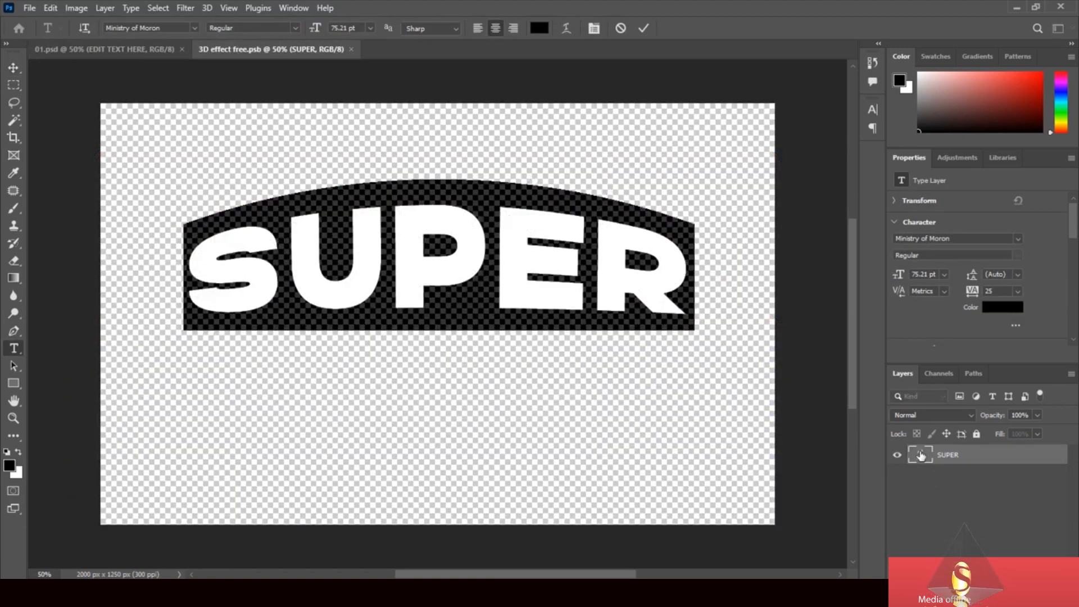
text(S)
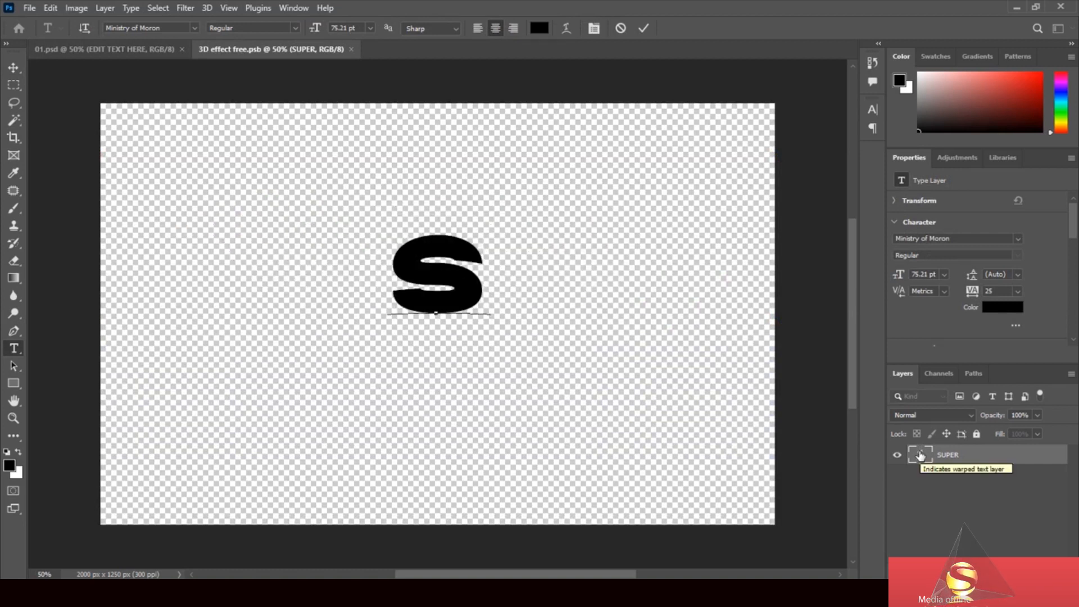
text(U)
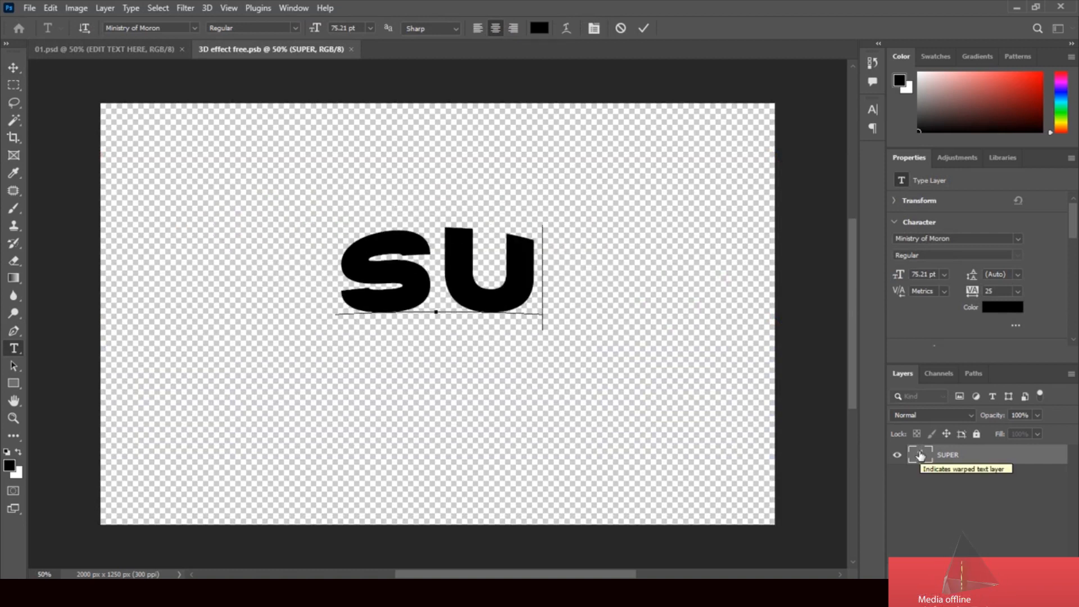
text(PER)
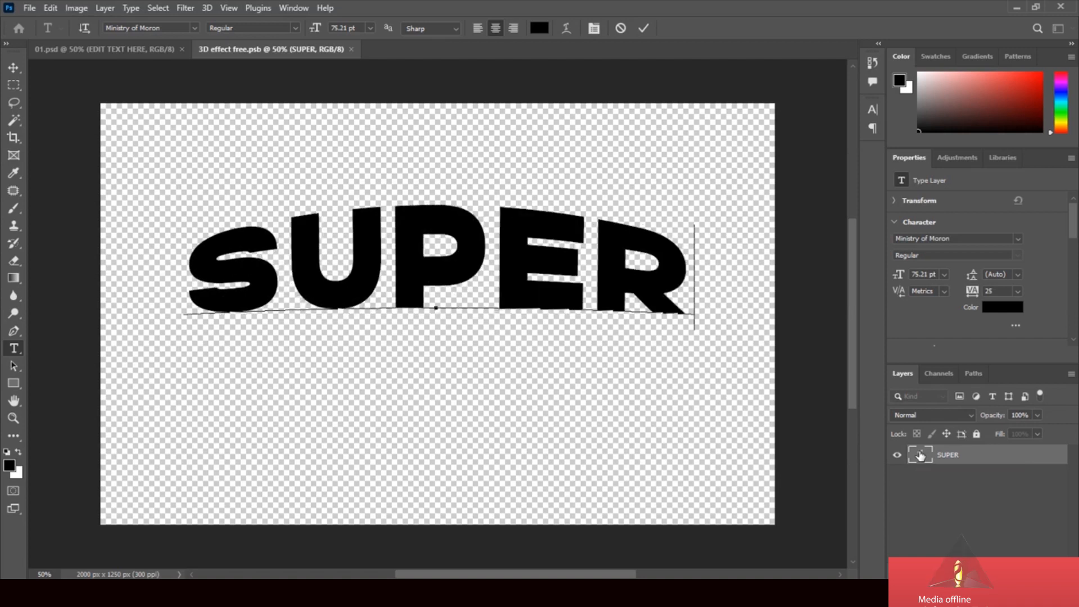
click(14, 68)
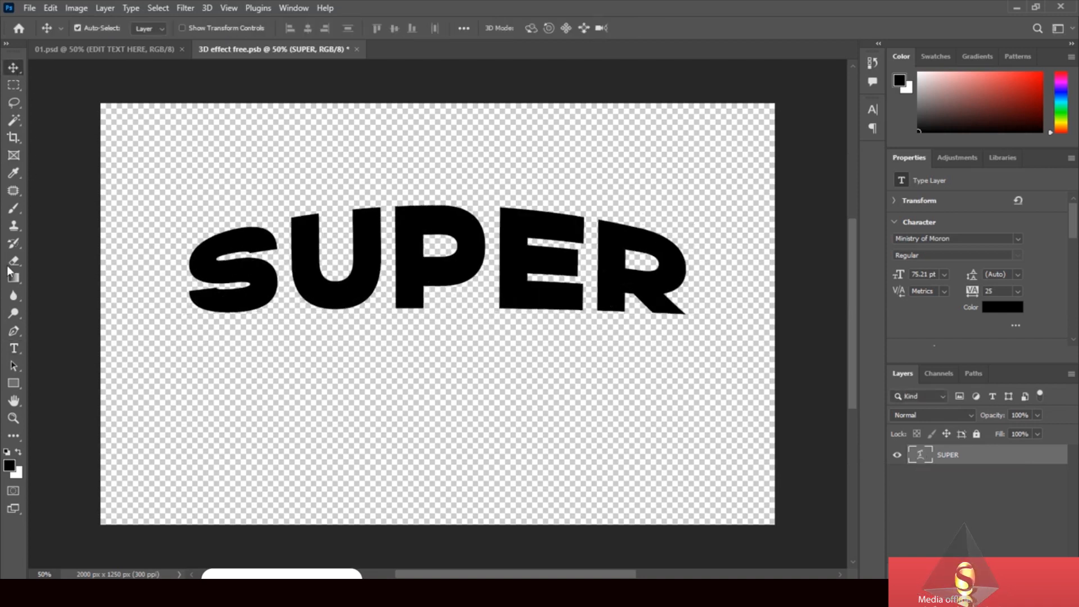
- Change the SUPER text's font to AardvarkBold, then save and close the smart object
click(14, 348)
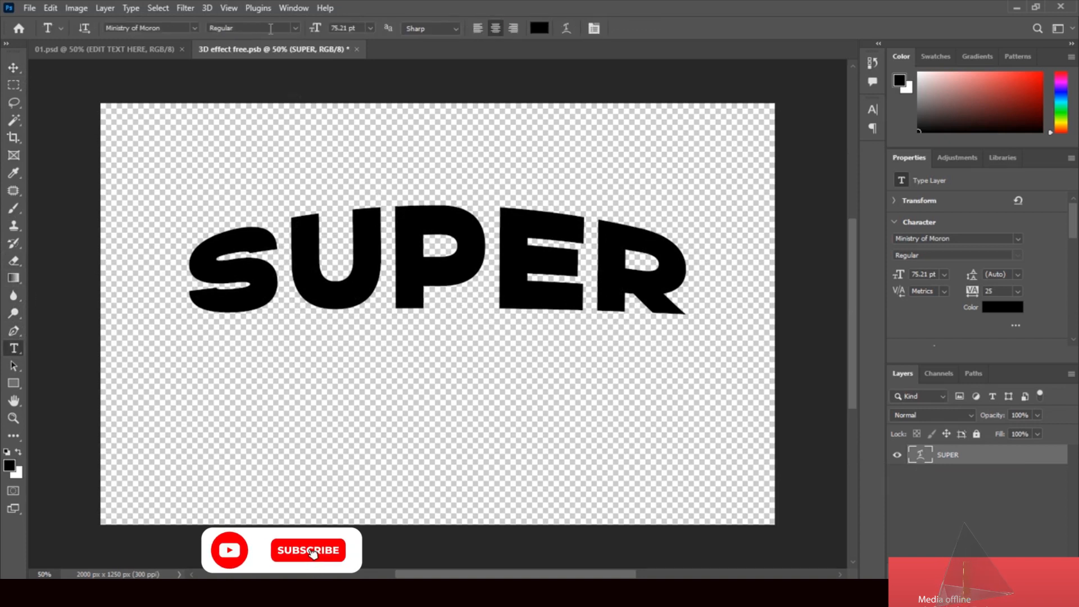
click(194, 24)
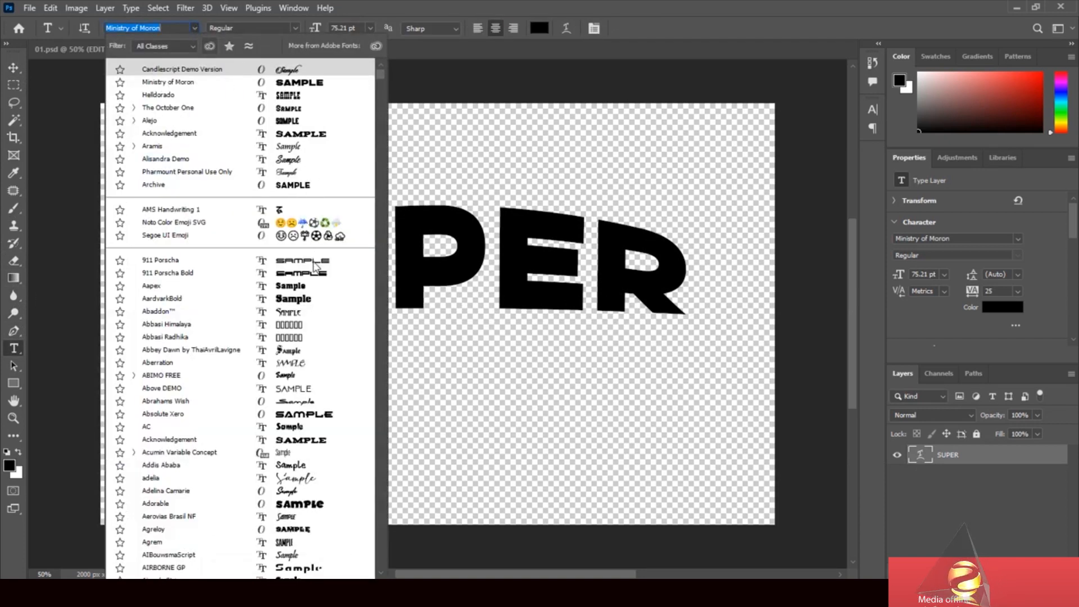
click(300, 302)
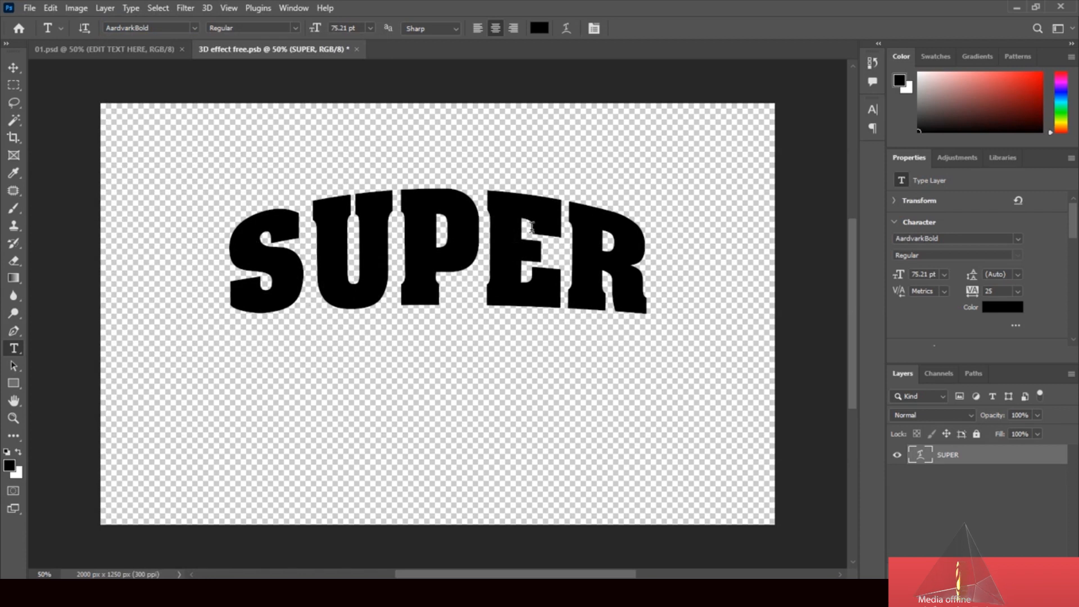
click(14, 67)
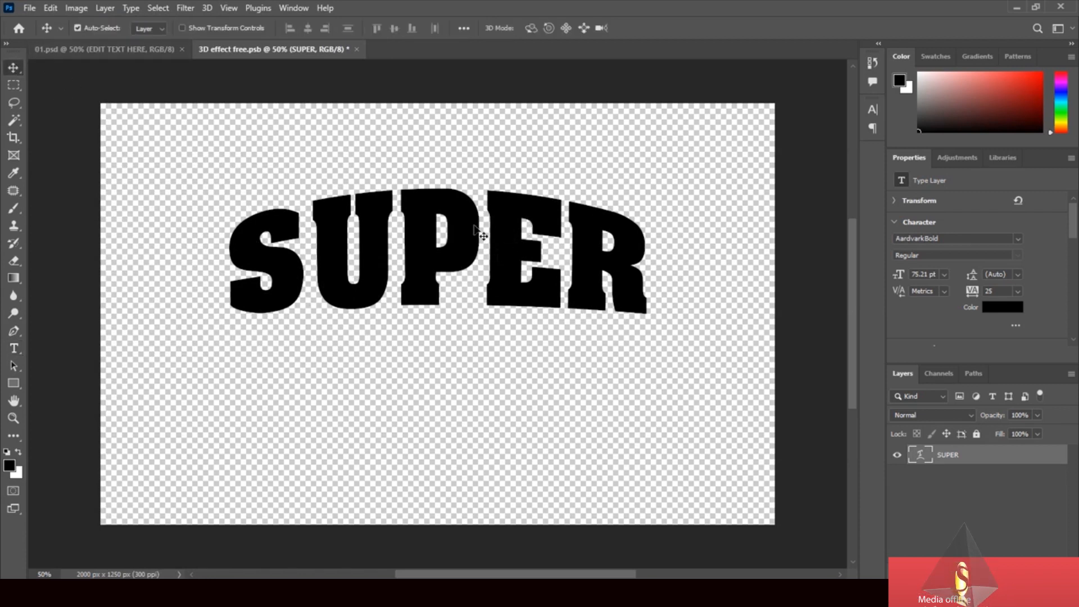
click(356, 49)
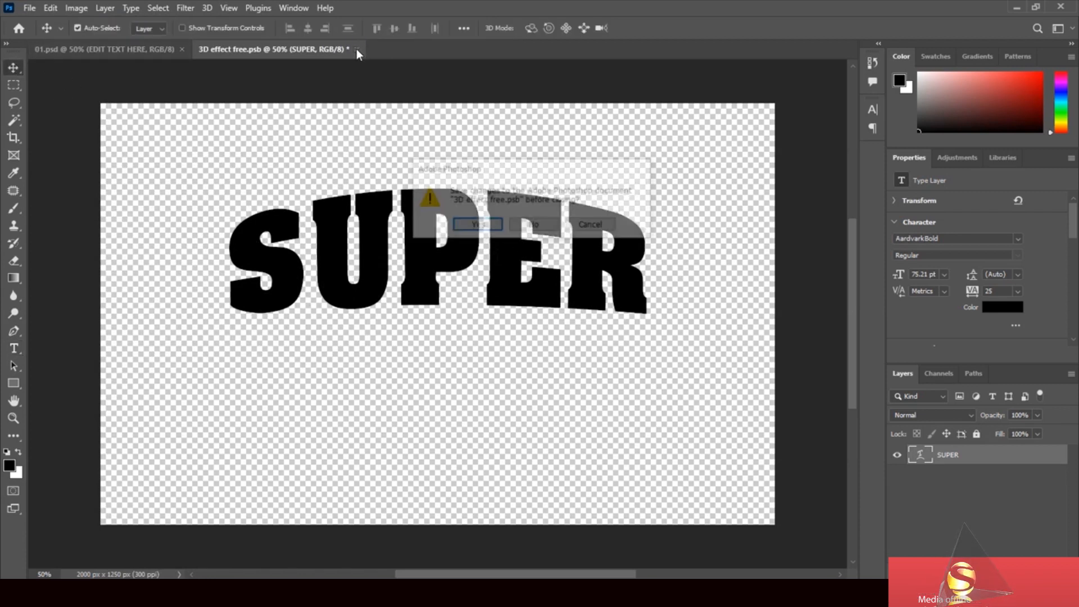
click(477, 225)
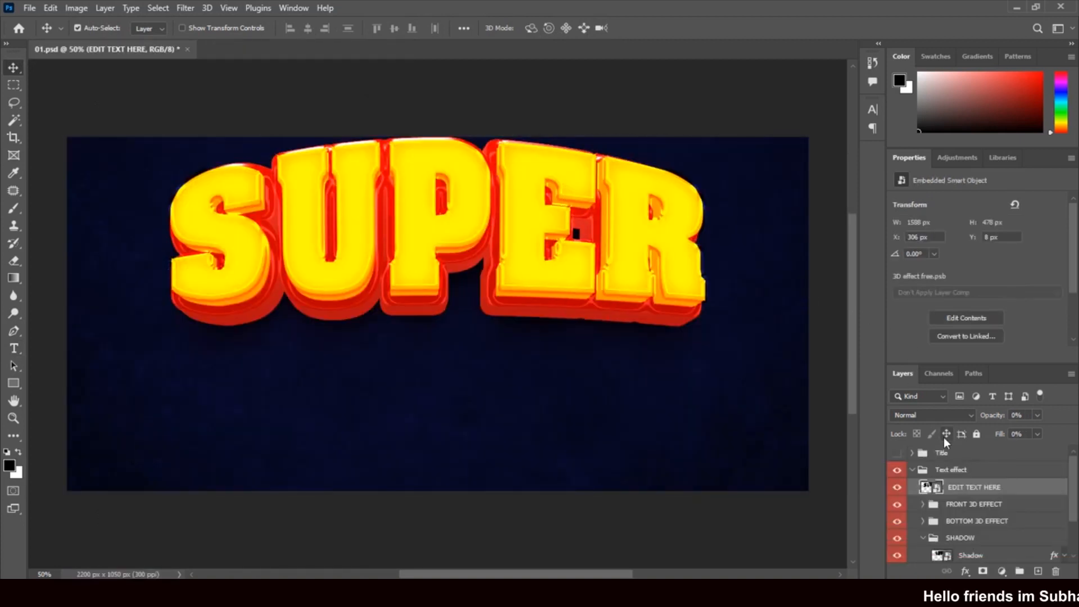
- Reopen the EDIT TEXT HERE smart object, move the SUPER text slightly down, and save and close it
double_click(933, 487)
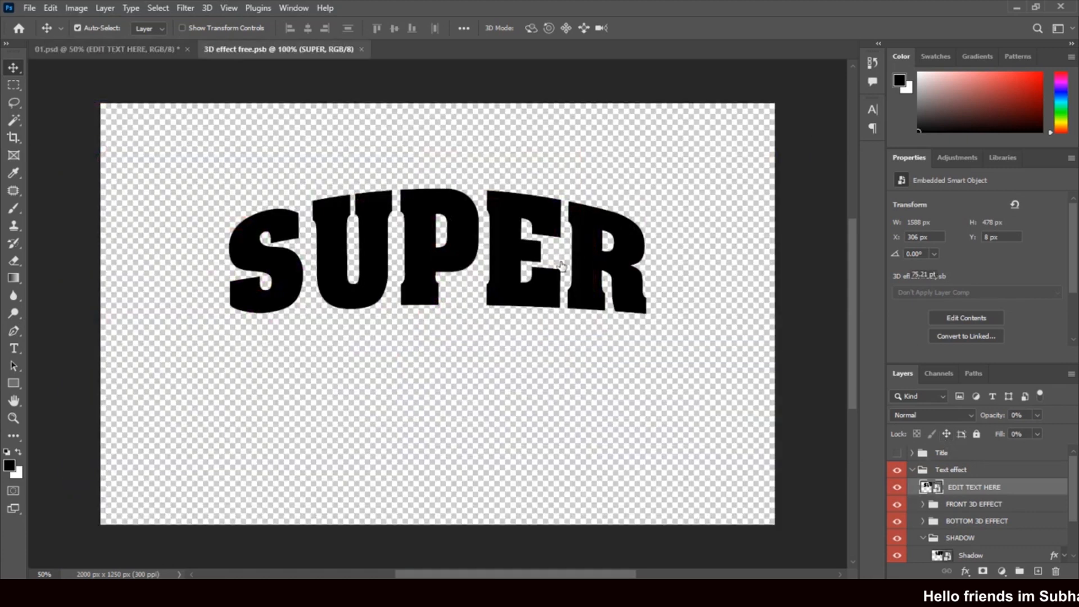
drag(503, 276, 502, 293)
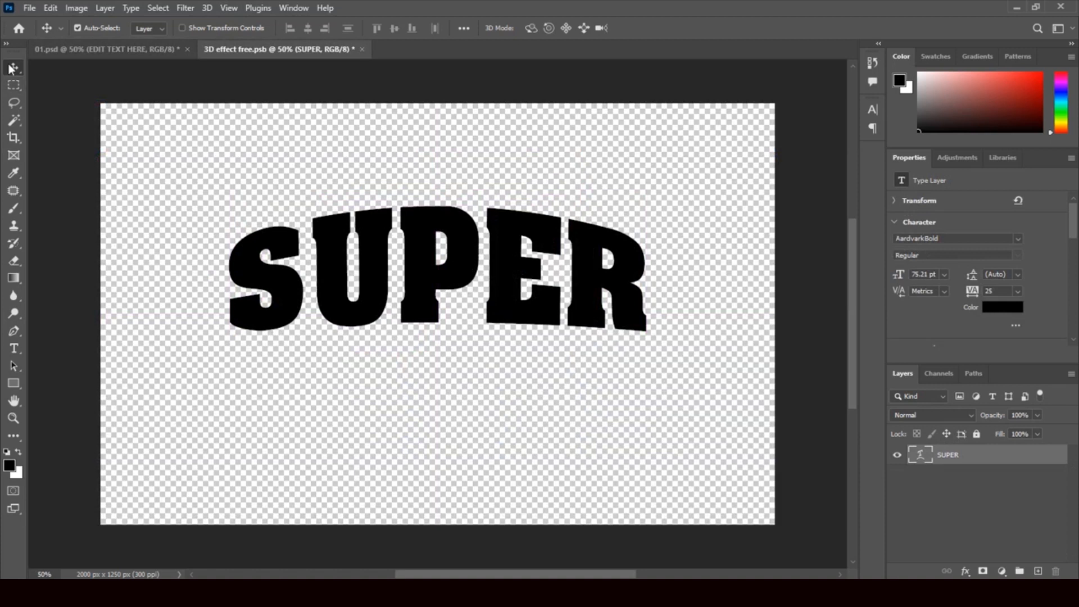
click(363, 49)
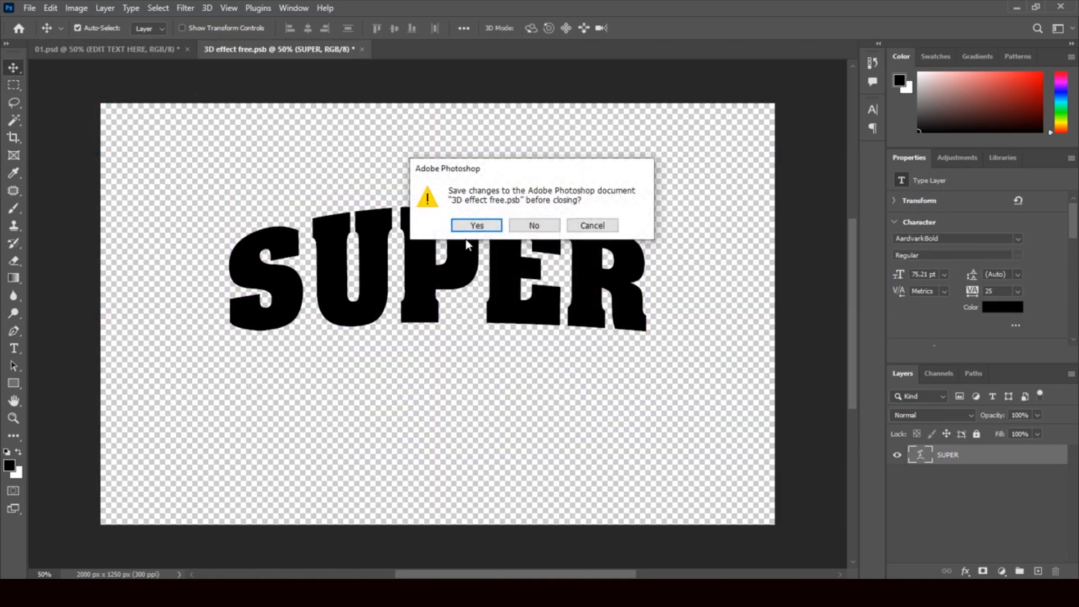
click(465, 219)
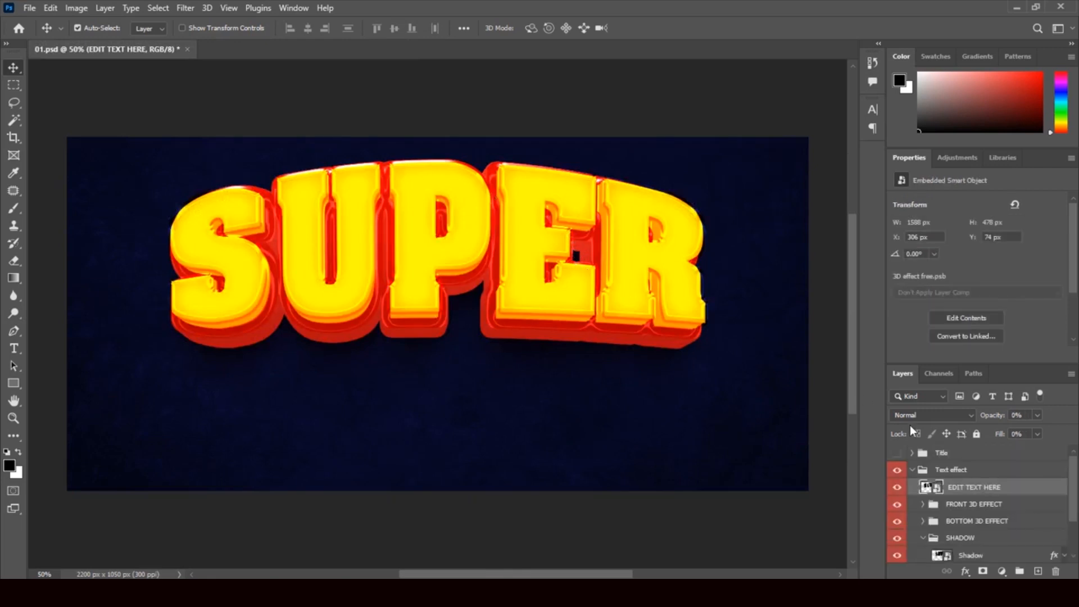
- Stretch the text in the EDIT TEXT HERE smart object to about 118.8% width at unchanged height, then save and close it
double_click(936, 489)
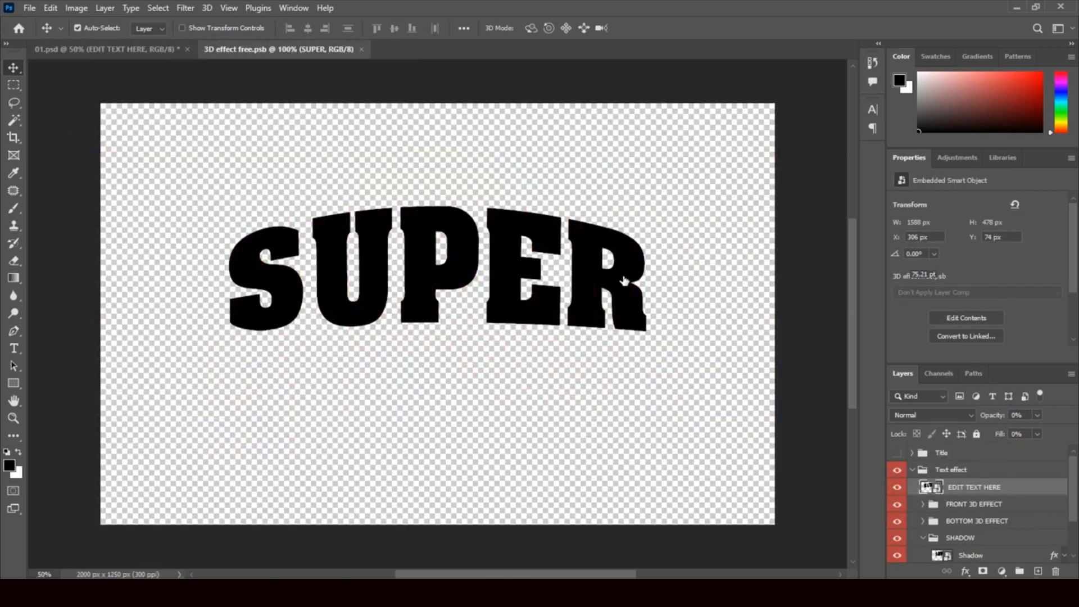
key(ctrl+t)
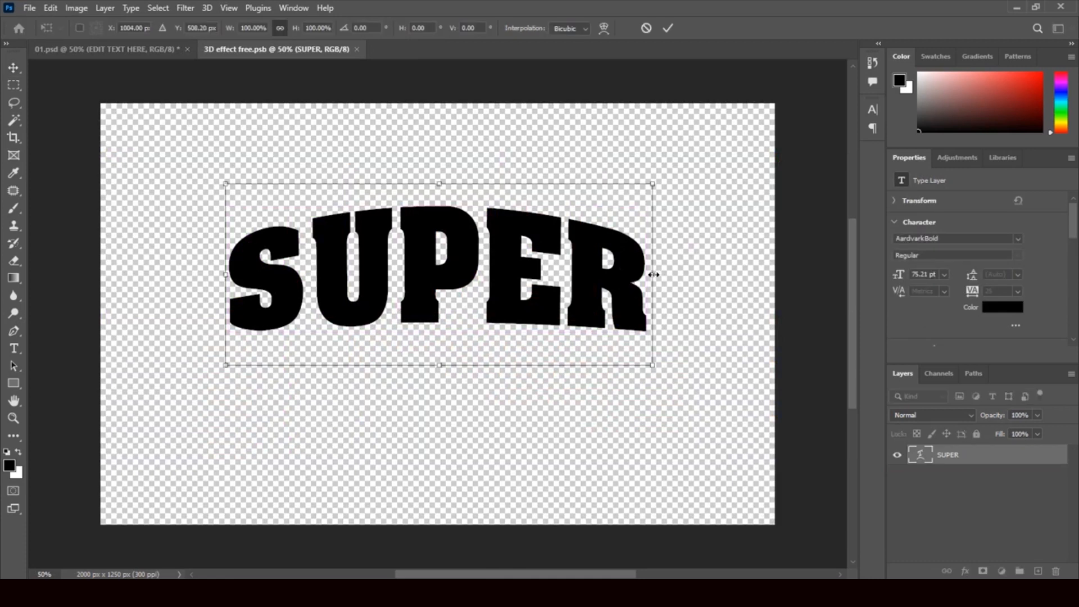
drag(653, 275, 693, 277)
drag(223, 272, 190, 274)
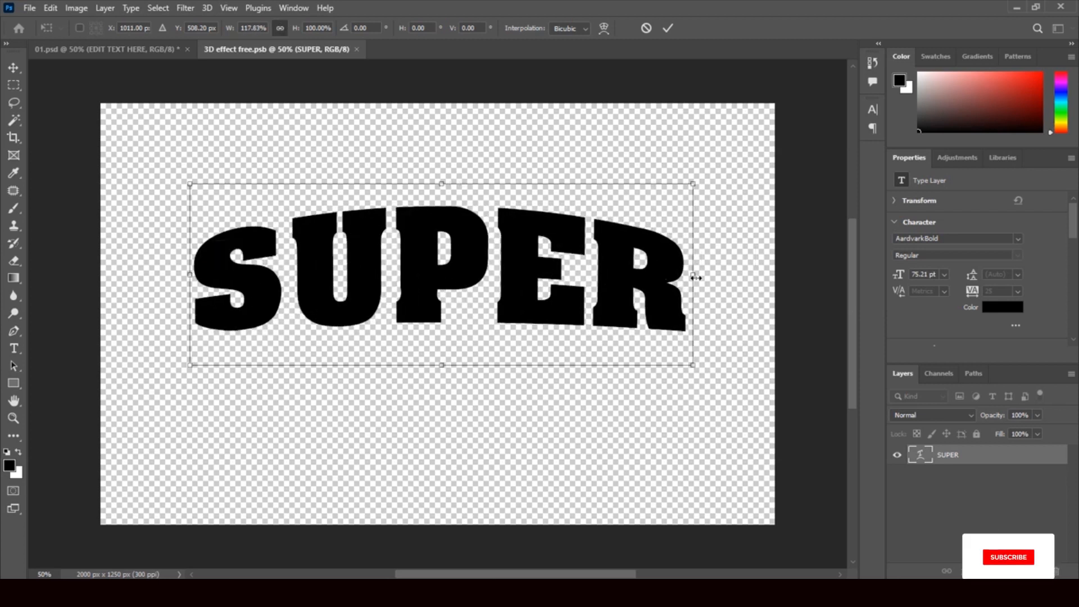
drag(693, 277, 697, 277)
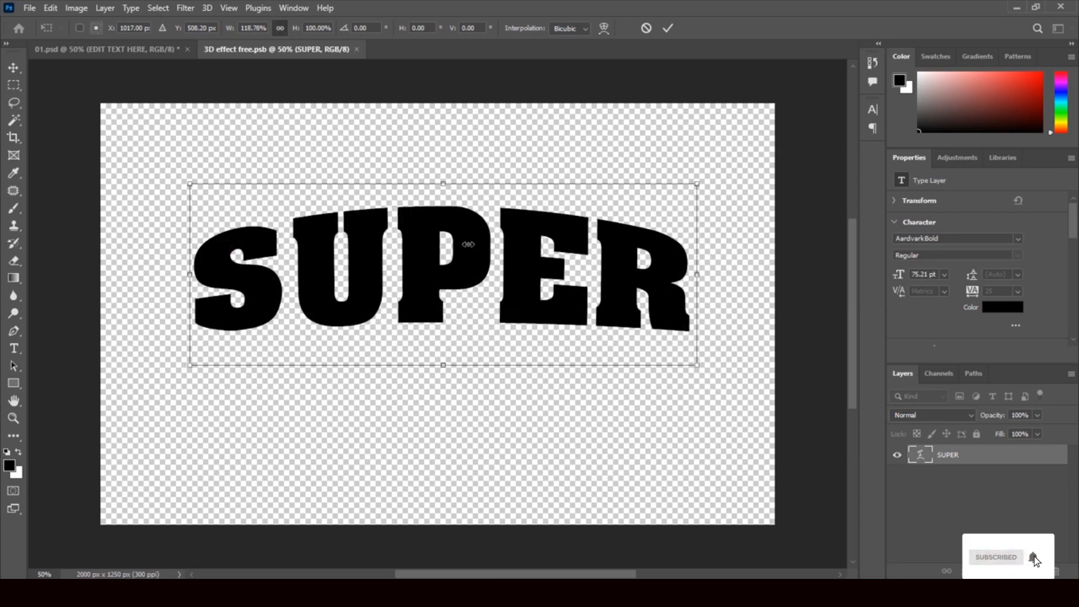
click(21, 66)
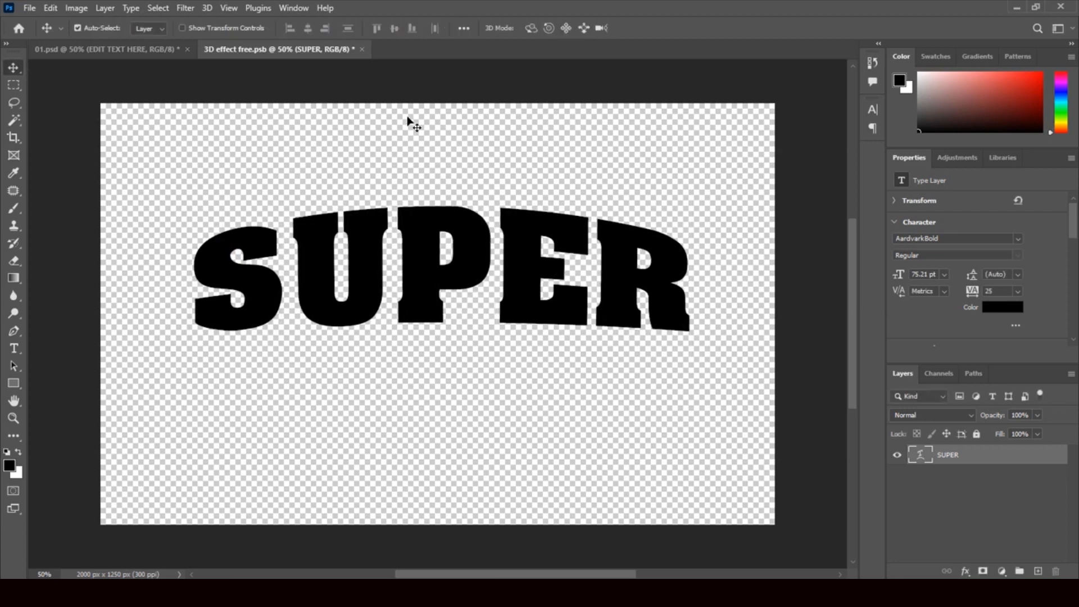
click(362, 49)
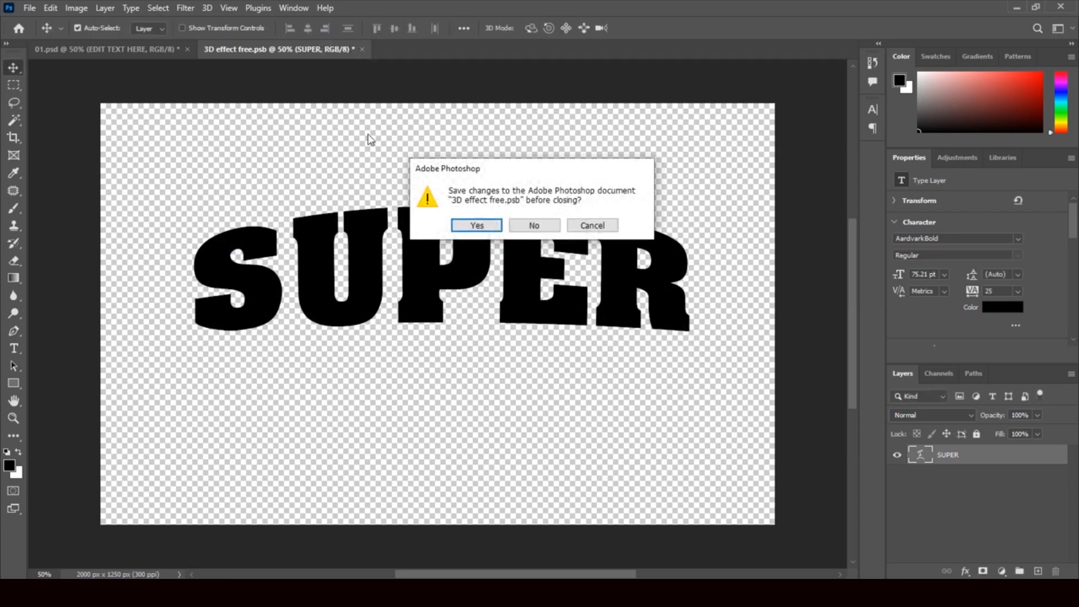
click(474, 222)
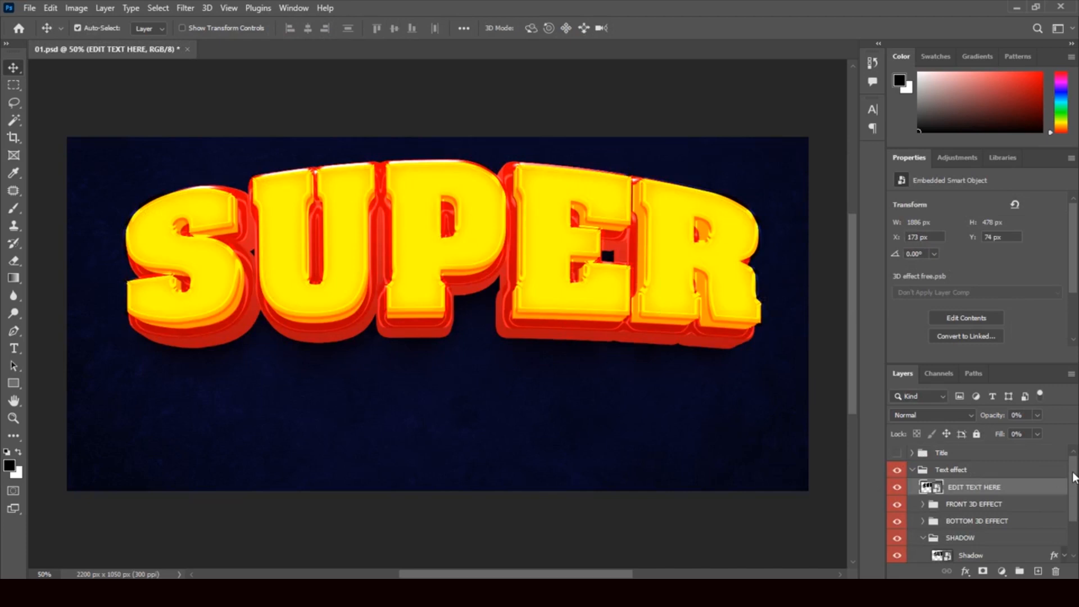
- Try an Inner Glow opacity of 44% on the Front 3d effect layer, inspect its glow gradient and colour, and discard the changes
mouse_move(1074, 476)
mouse_down()
mouse_move(1073, 511)
mouse_move(1076, 490)
mouse_up()
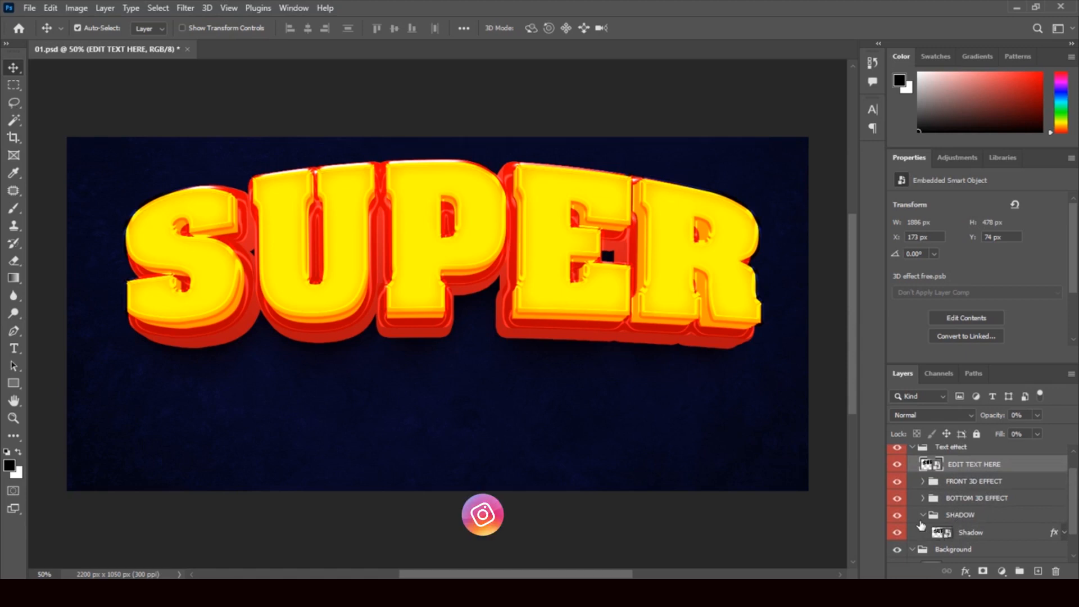
click(922, 481)
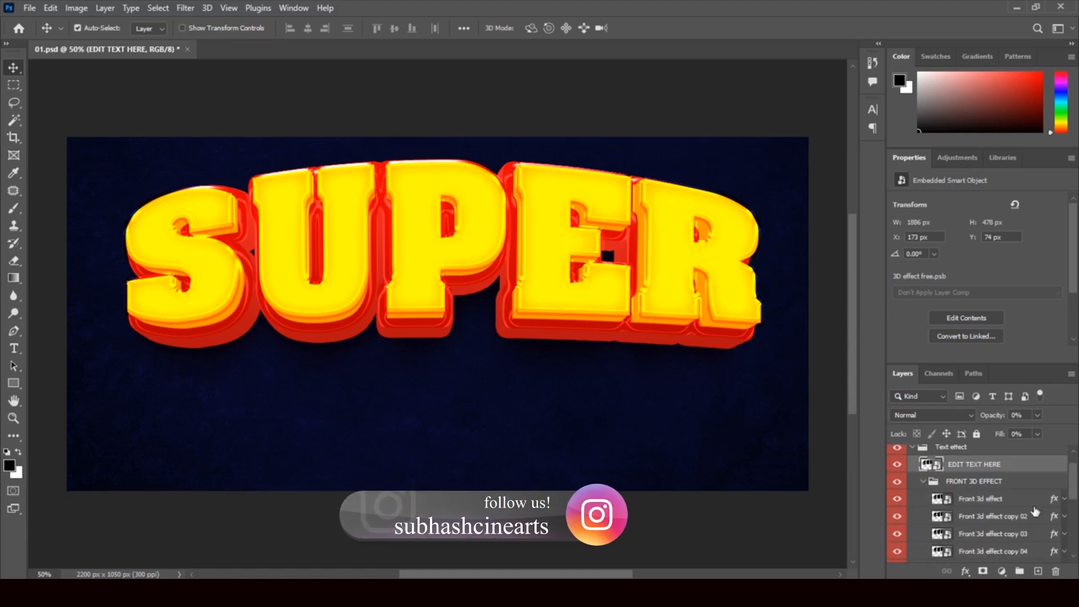
click(1057, 500)
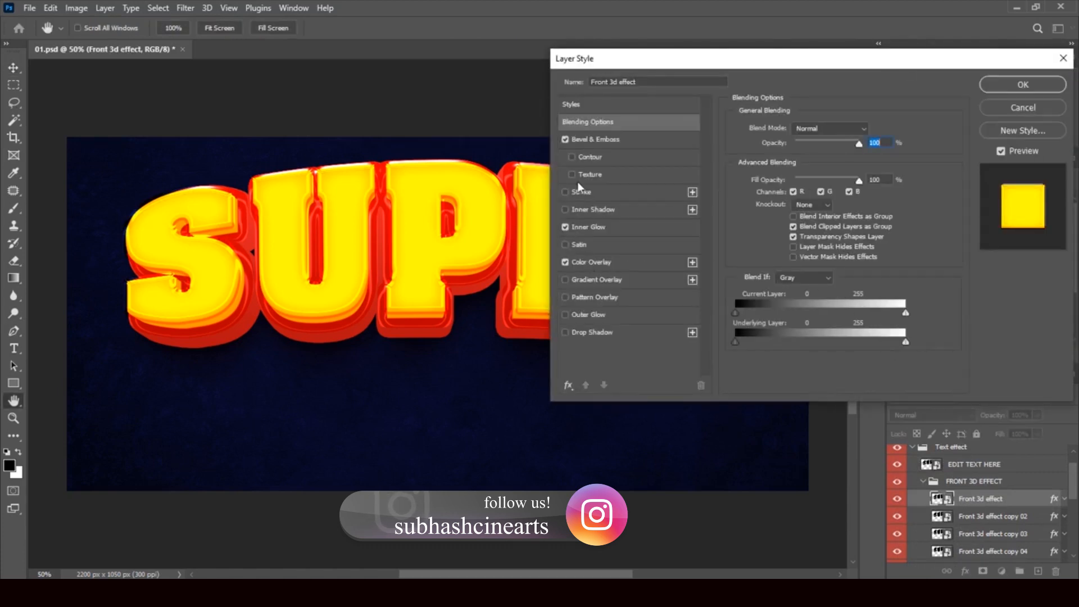
drag(765, 60, 791, 116)
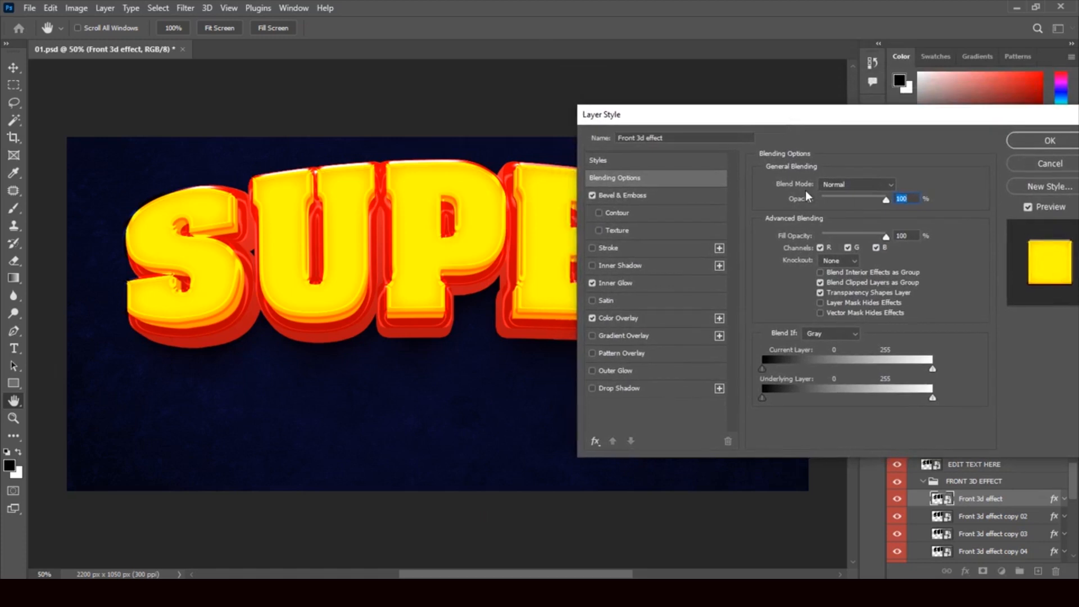
click(645, 283)
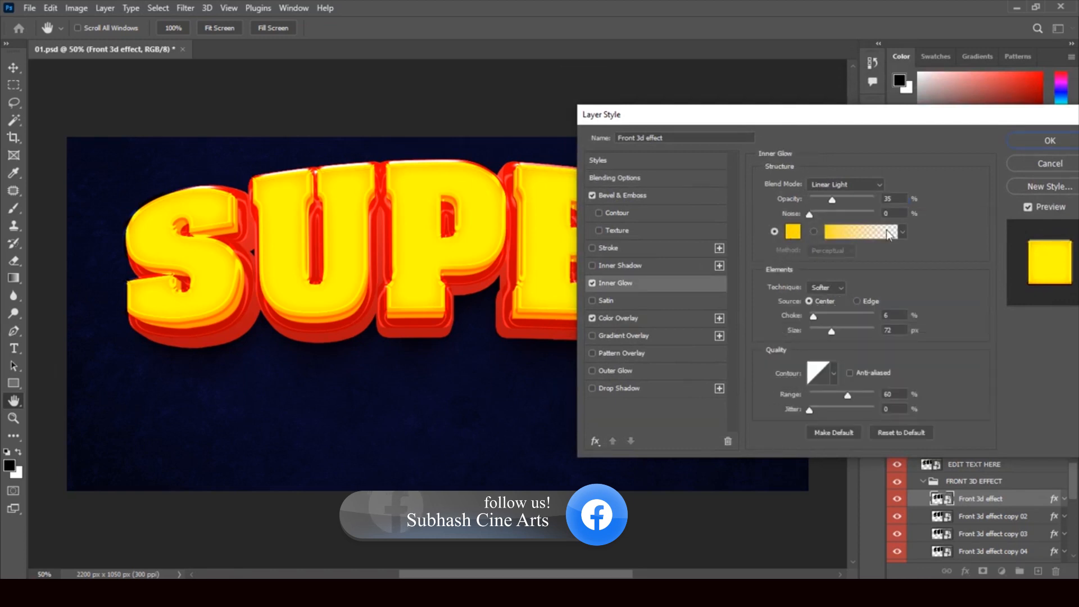
drag(832, 201, 839, 202)
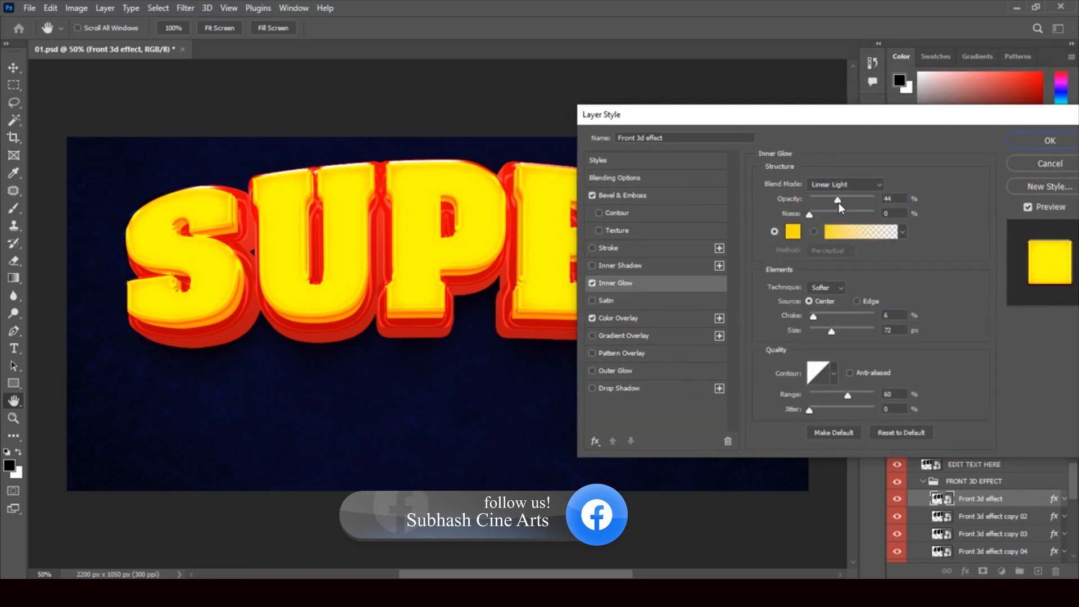
click(833, 235)
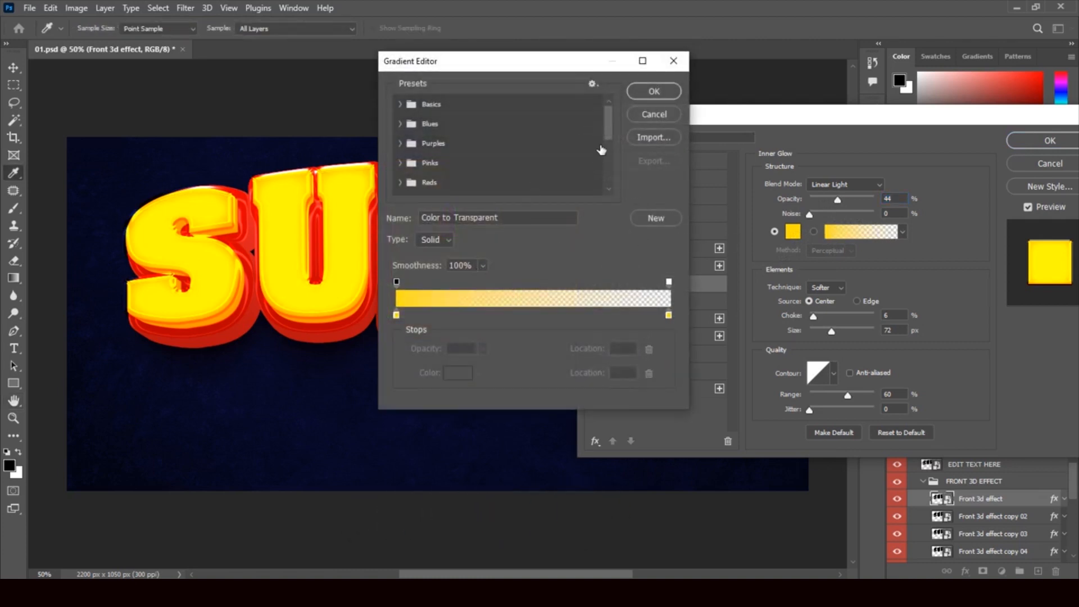
click(652, 114)
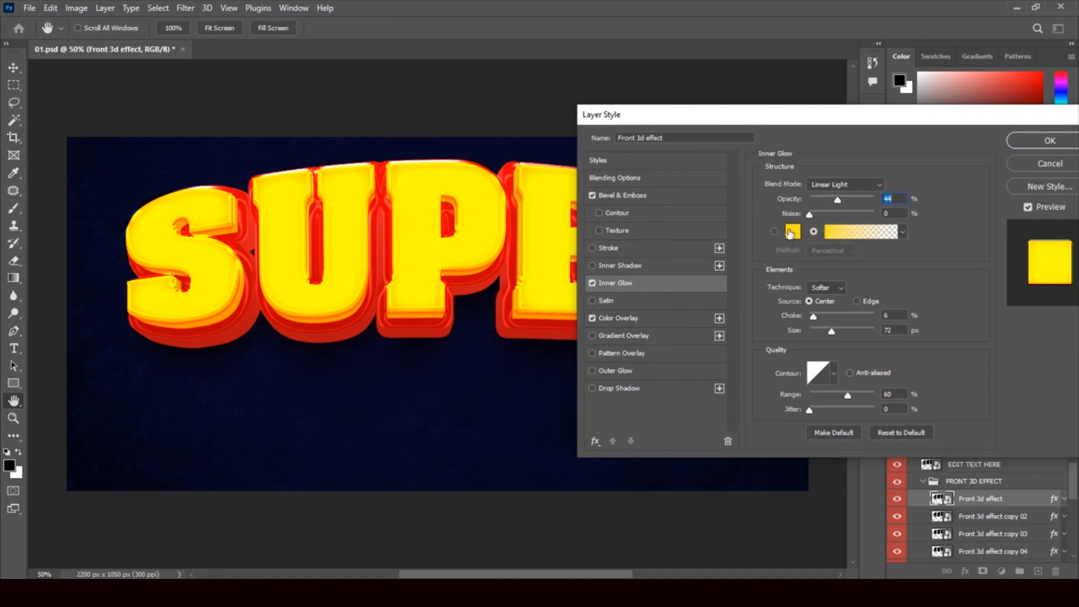
click(789, 232)
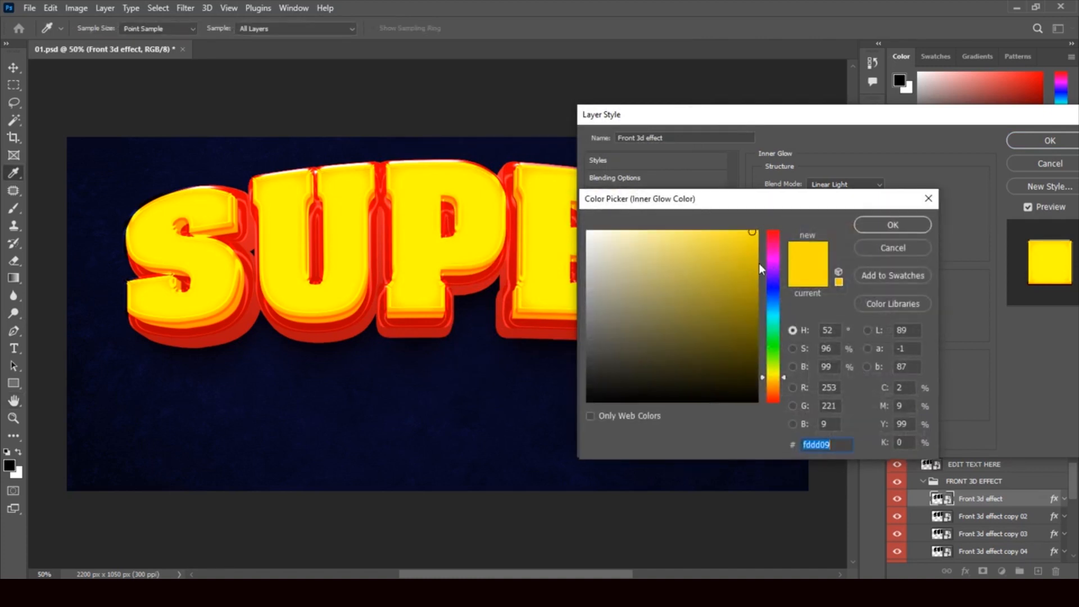
click(867, 223)
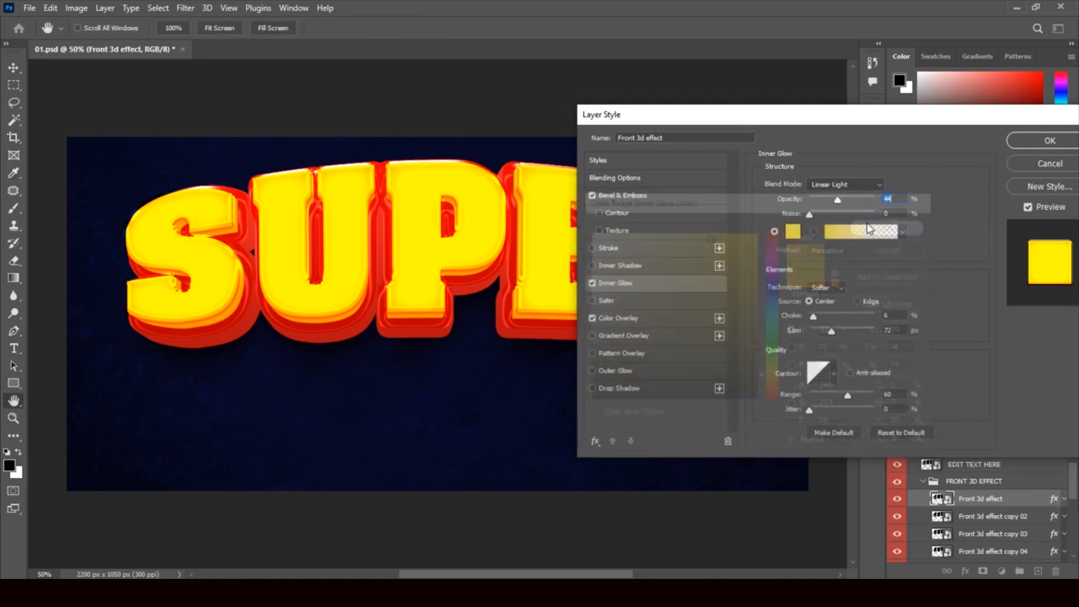
click(1042, 164)
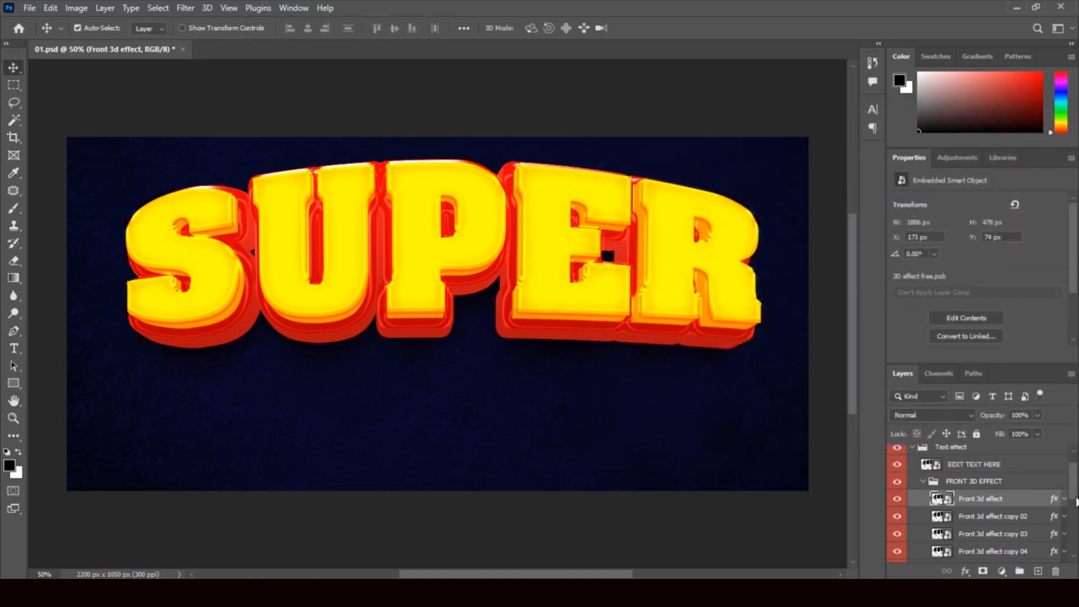
- Preview the Front 3d effect copy 02 layer with its Color Overlay switched off and on, leaving the layer style without changes
drag(1074, 479, 1075, 490)
click(1056, 467)
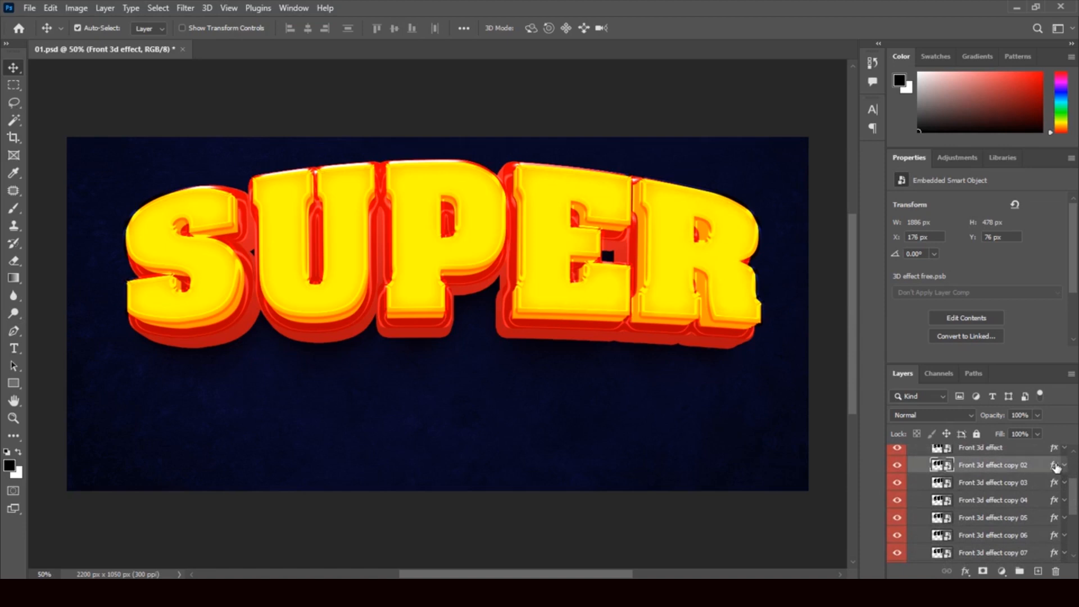
key(h)
double_click(1055, 466)
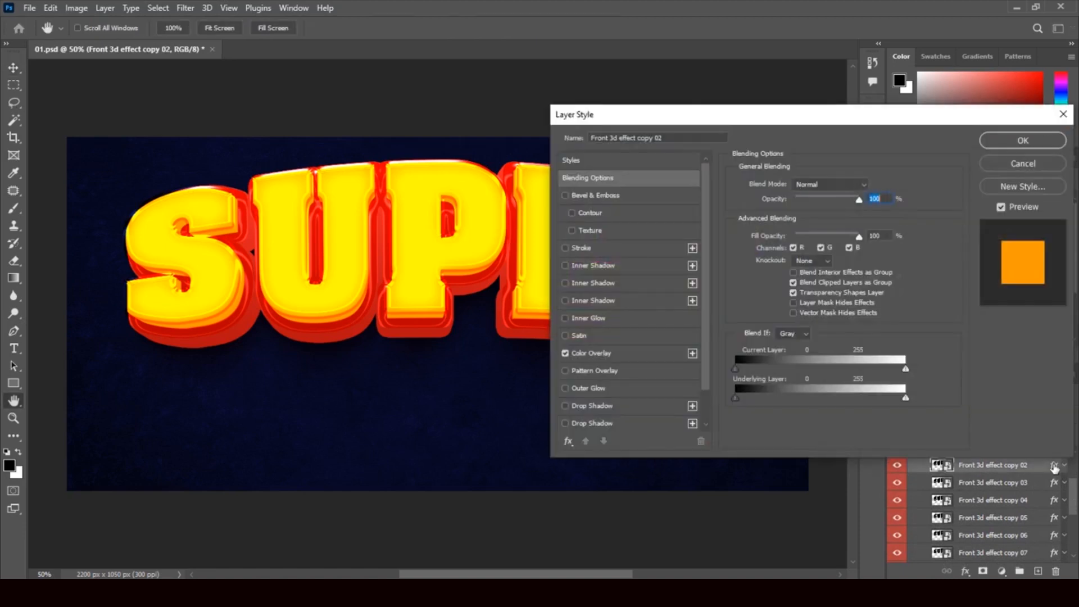
click(565, 352)
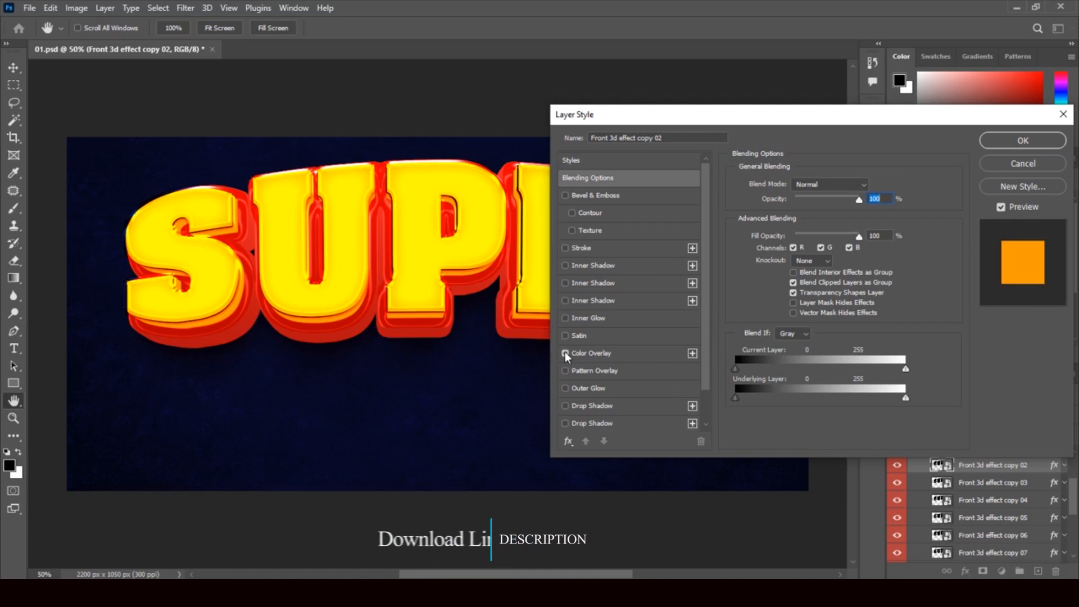
click(565, 353)
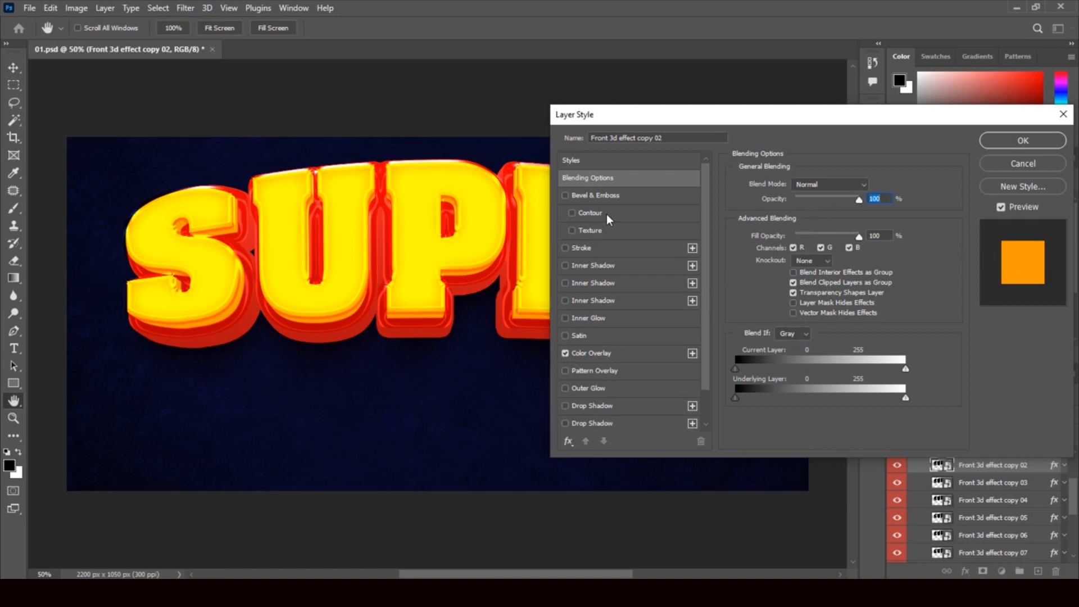
click(1014, 163)
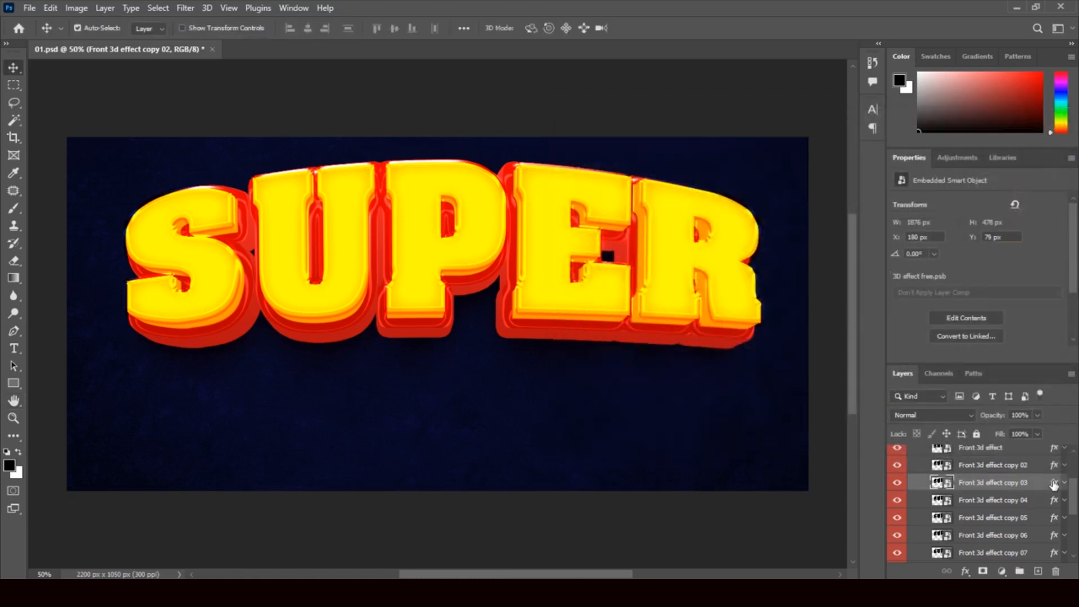
- Try switching off the Color Overlay of Front 3d effect copy 03 and recolouring it dark brown, then discard the style changes
key(h)
double_click(1055, 484)
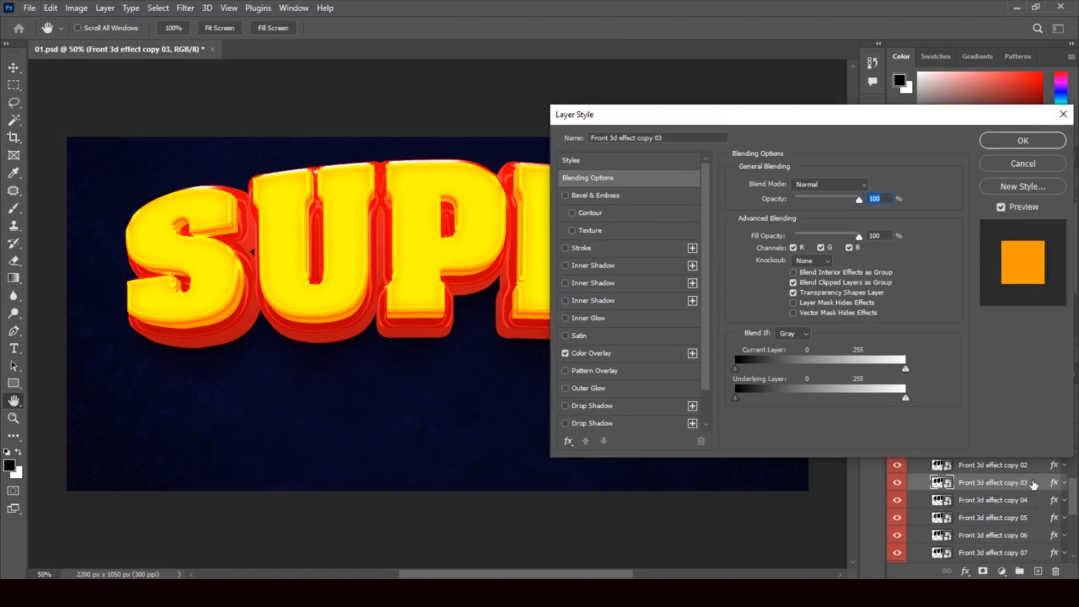
click(562, 351)
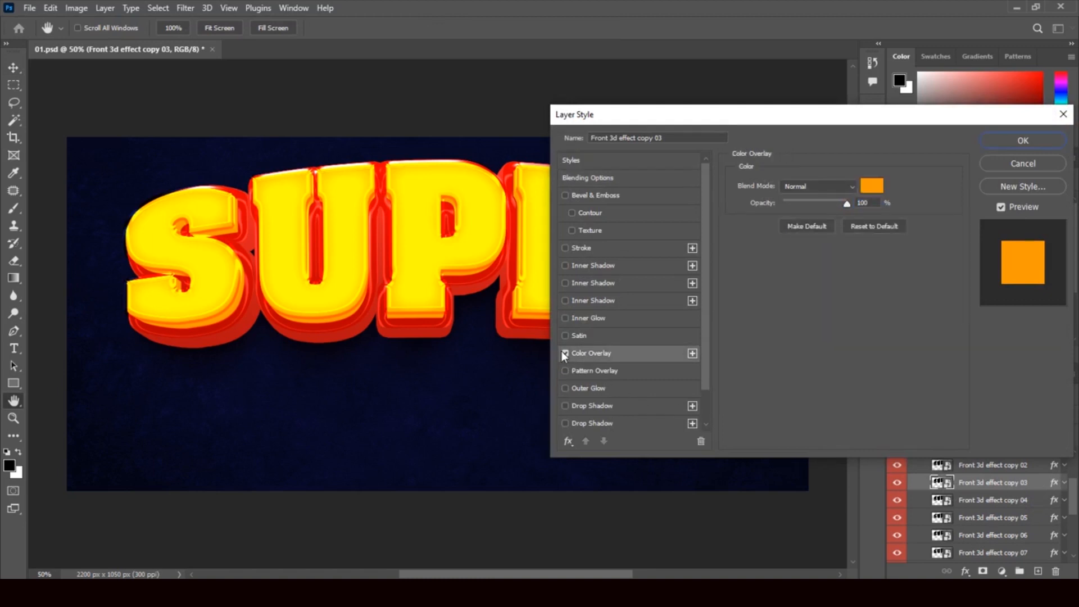
click(566, 353)
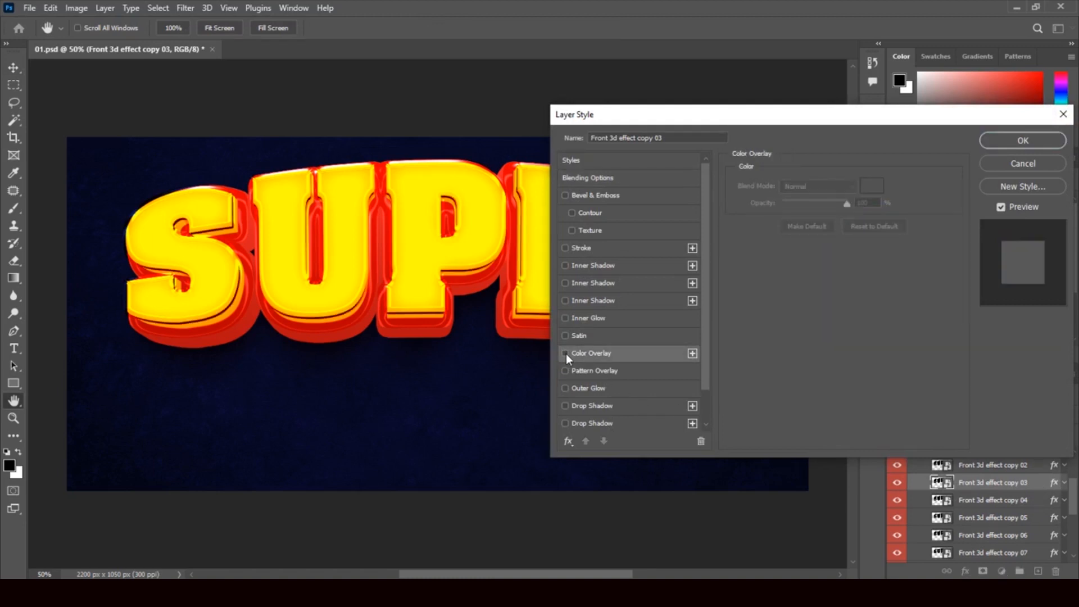
click(565, 353)
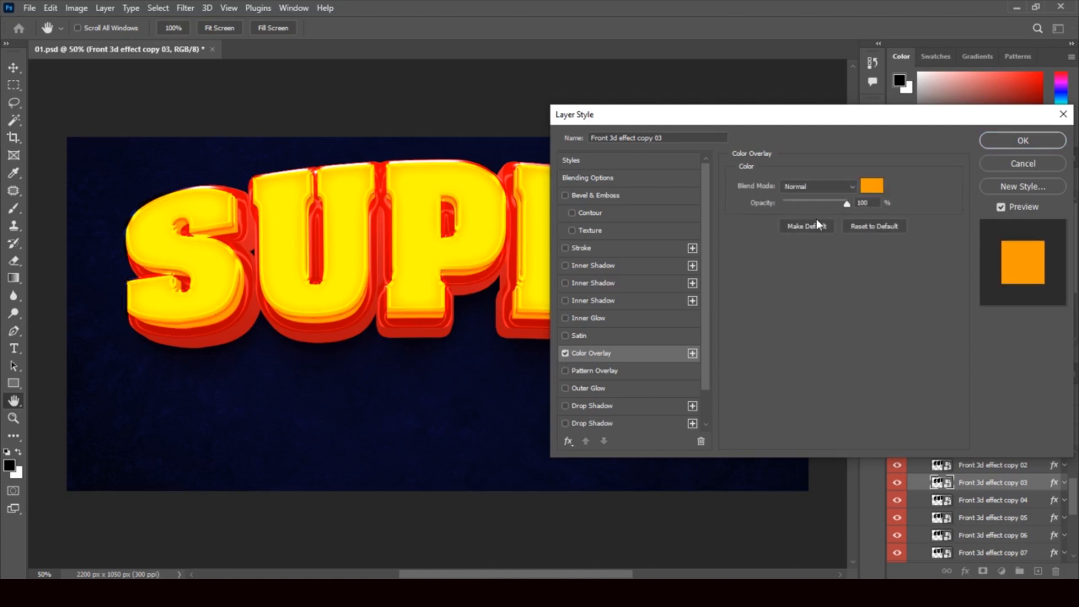
click(873, 186)
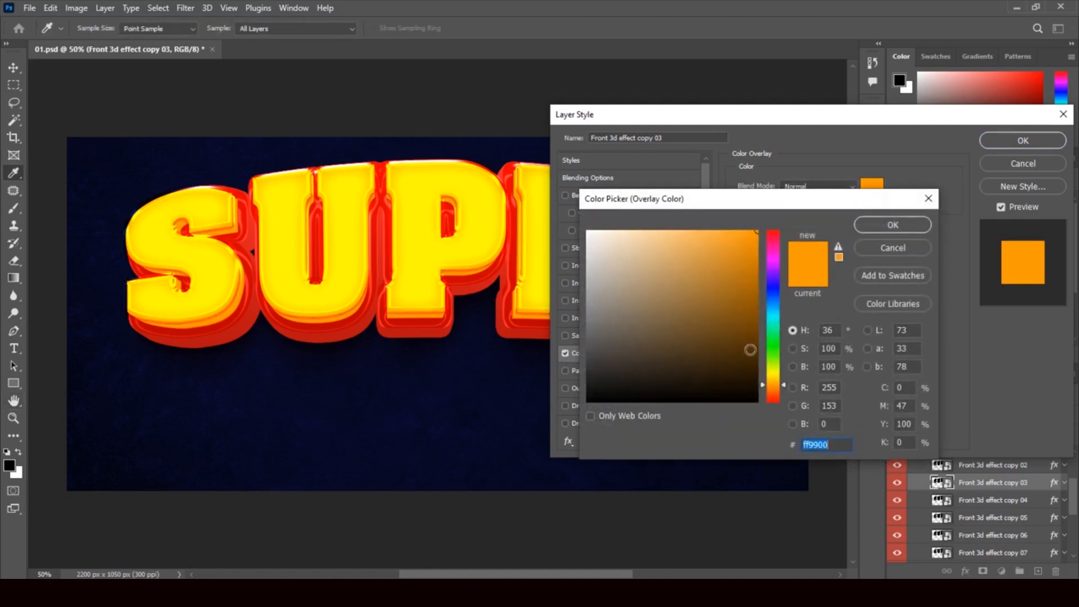
click(747, 353)
click(873, 226)
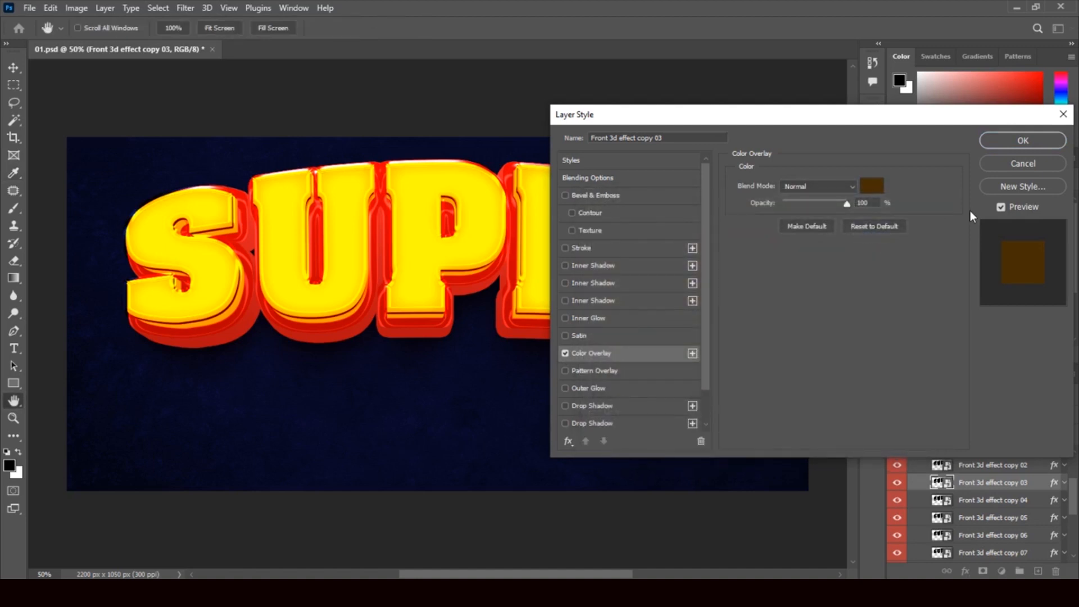
click(1020, 164)
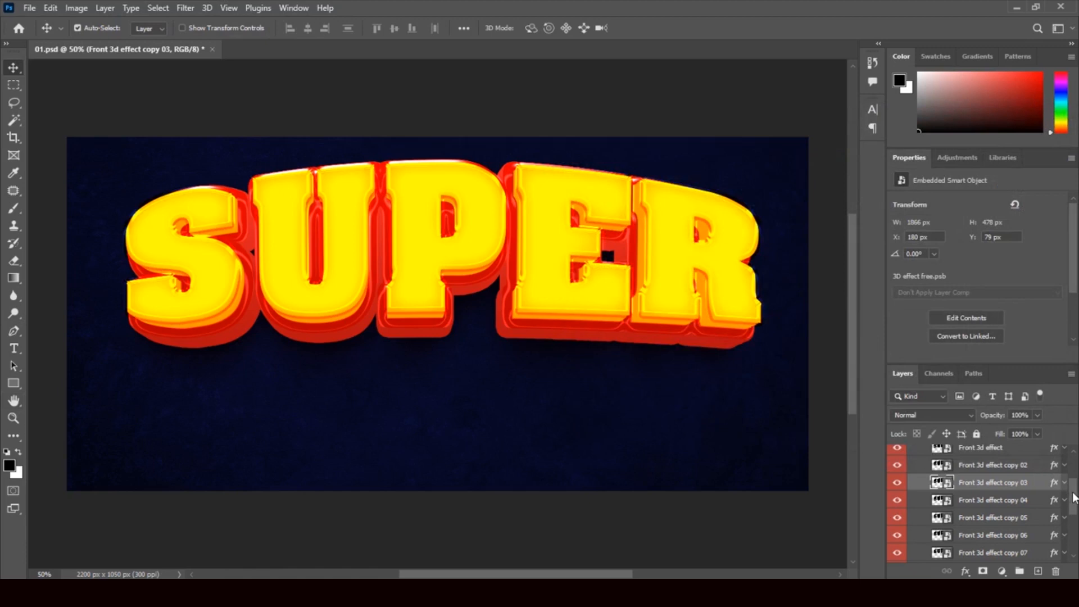
- Hide and reshow the SHADOW group to compare the text with and without its shadow
drag(1073, 497, 1073, 527)
drag(1074, 527, 1073, 541)
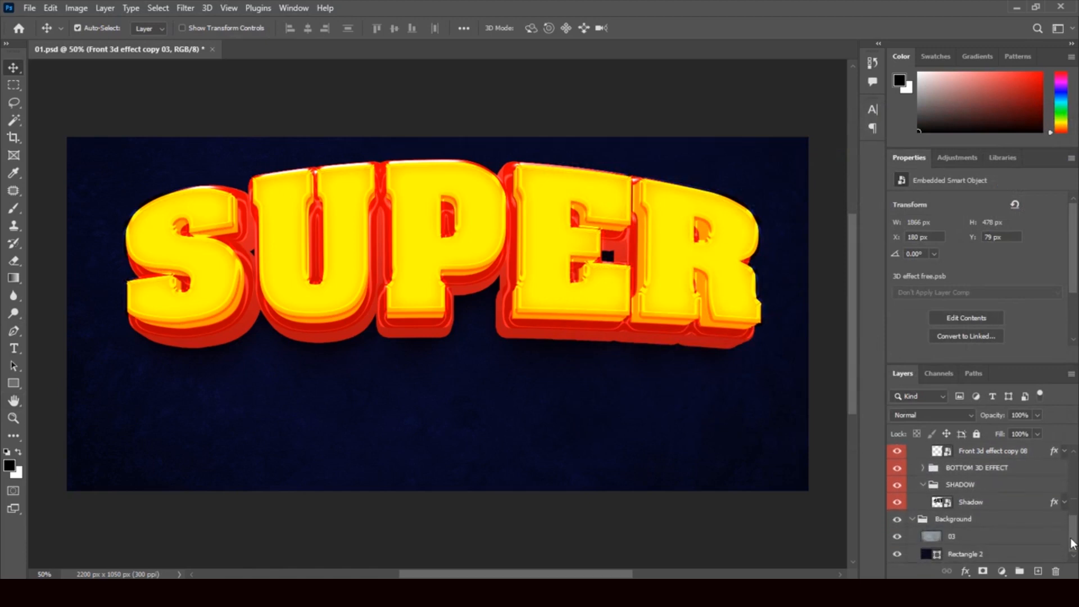
click(897, 486)
click(897, 487)
- Change the first Drop Shadow colour of the Shadow layer to near-black 0e0103 and apply the layer style
click(1049, 503)
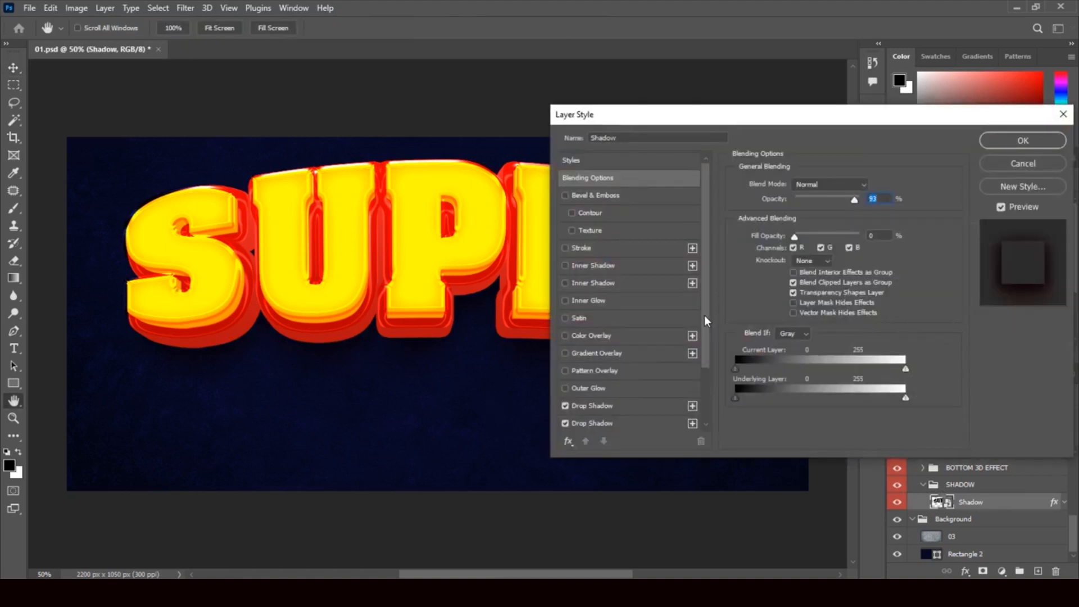
drag(704, 316, 703, 387)
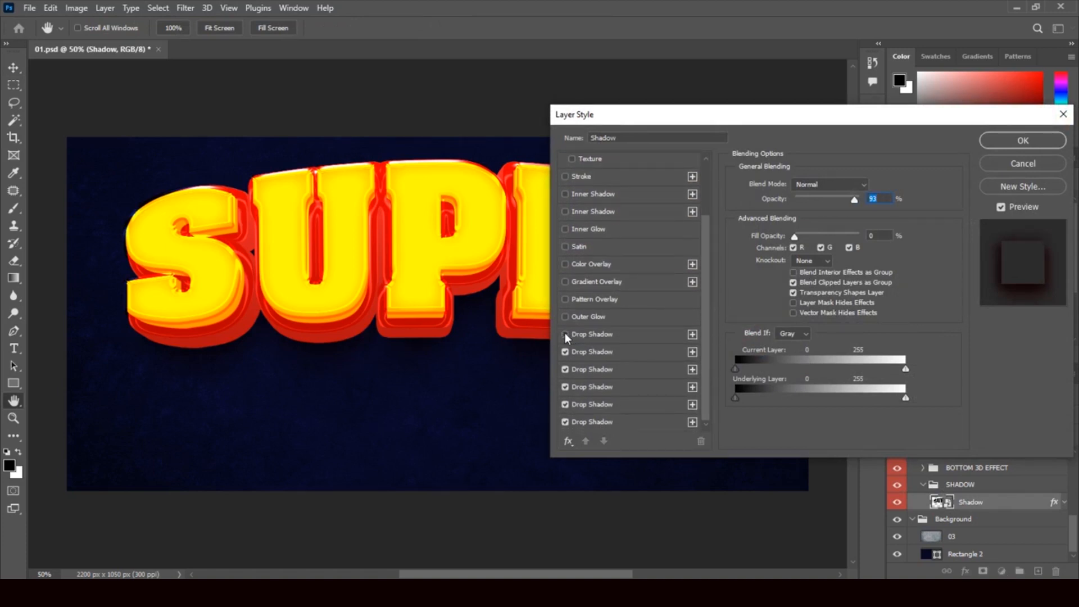
click(693, 335)
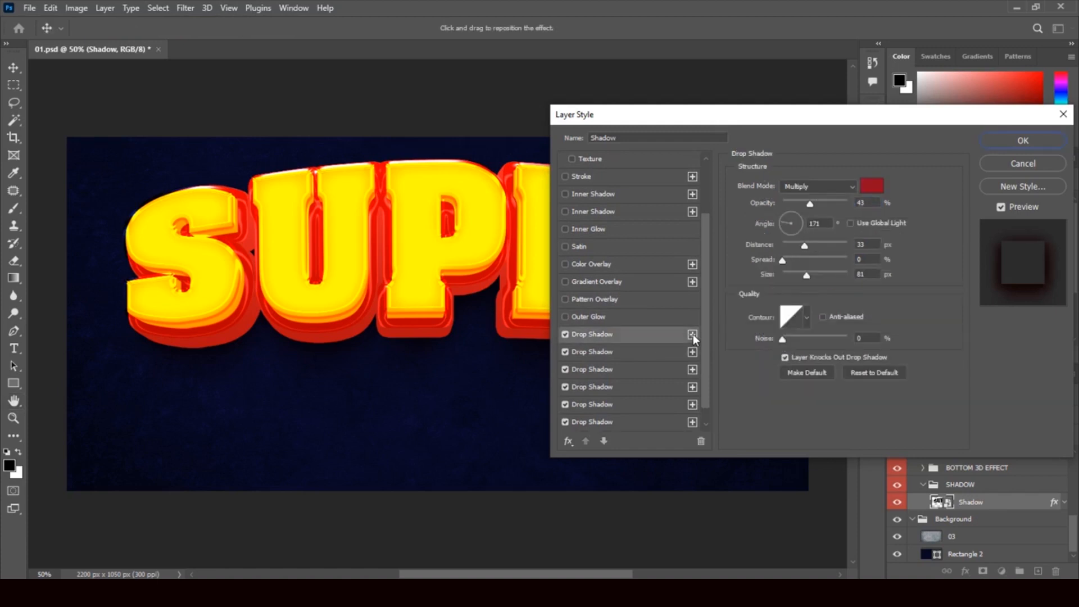
click(880, 189)
click(732, 353)
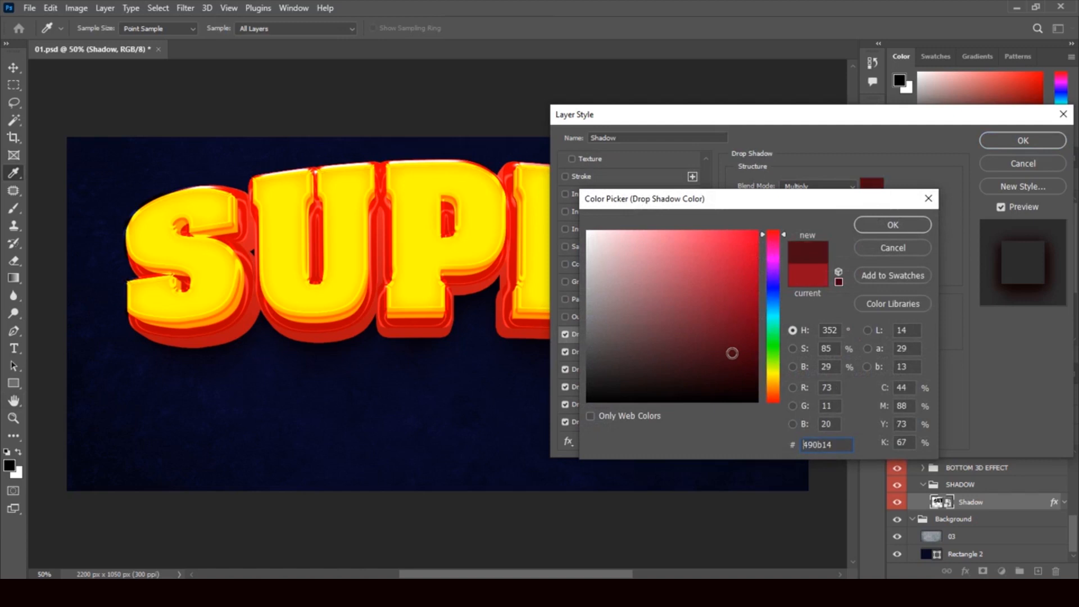
click(742, 393)
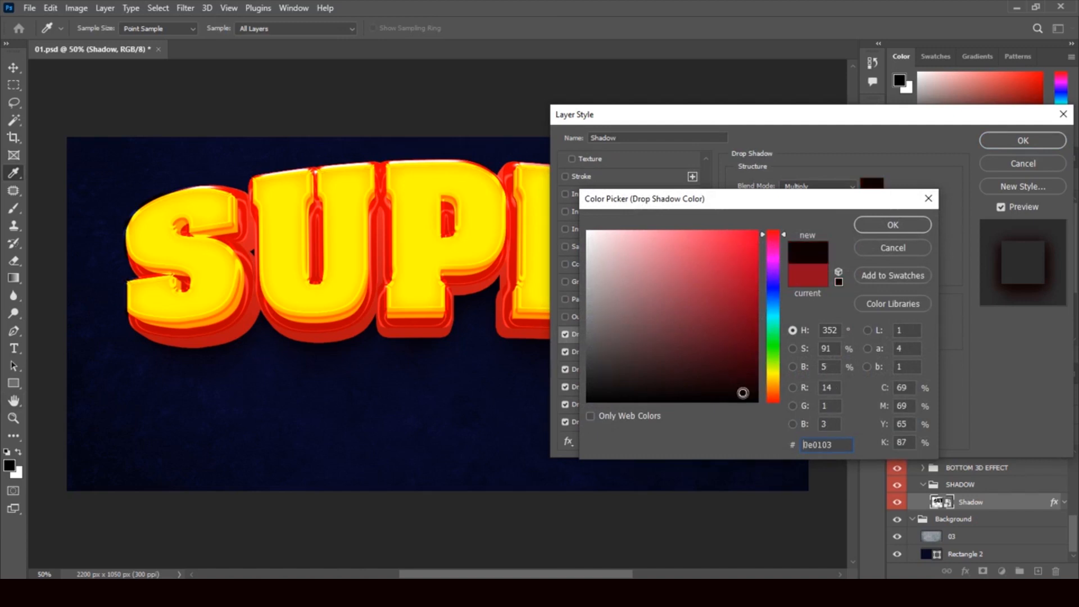
click(912, 228)
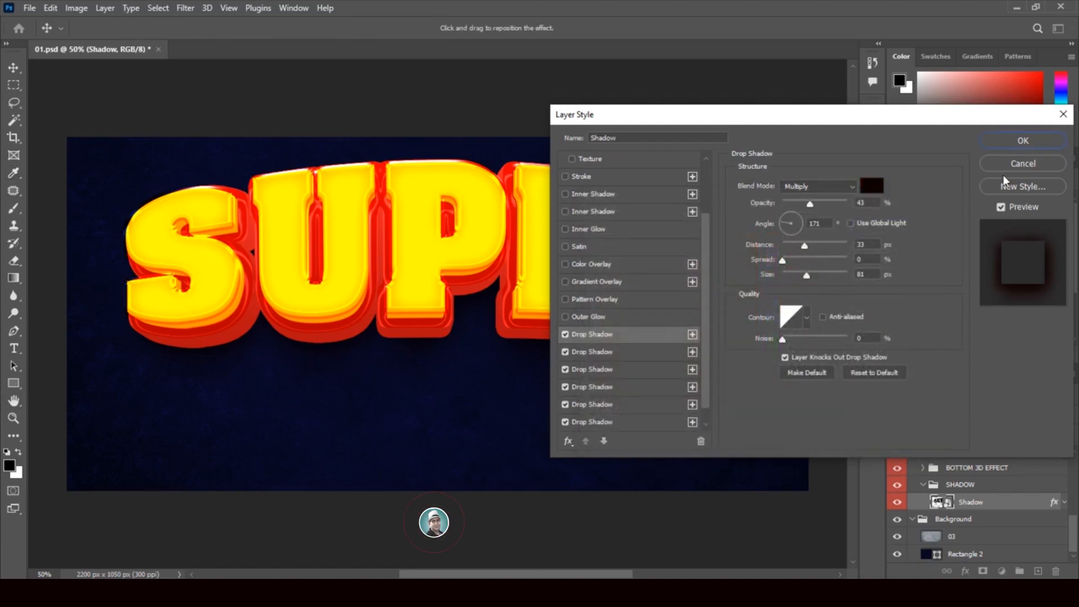
click(1014, 143)
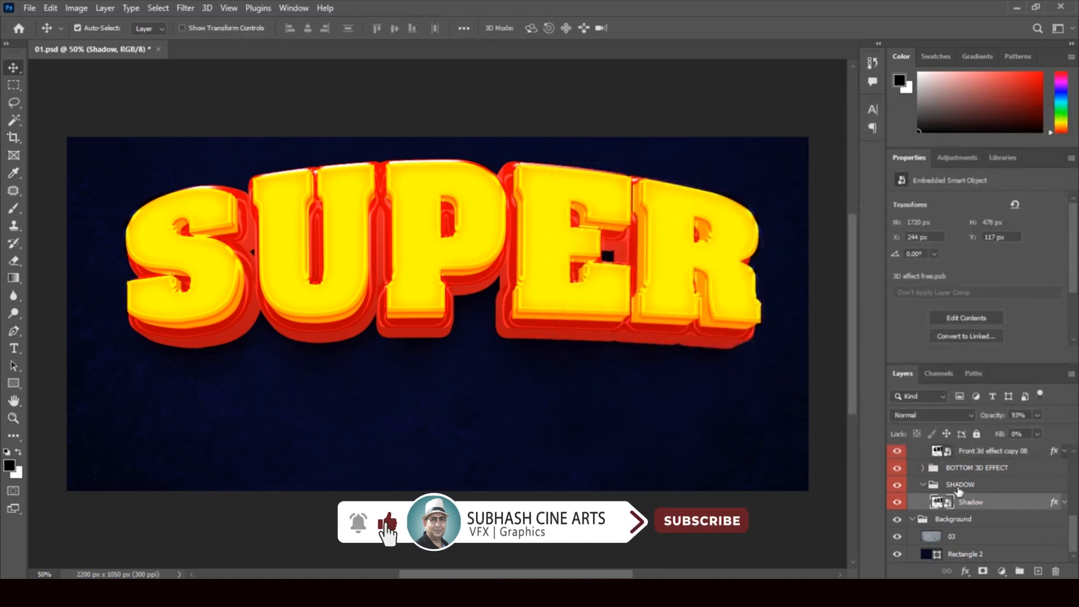
- Select the SHADOW group and collapse the FRONT 3D EFFECT group in the layer stack
click(933, 484)
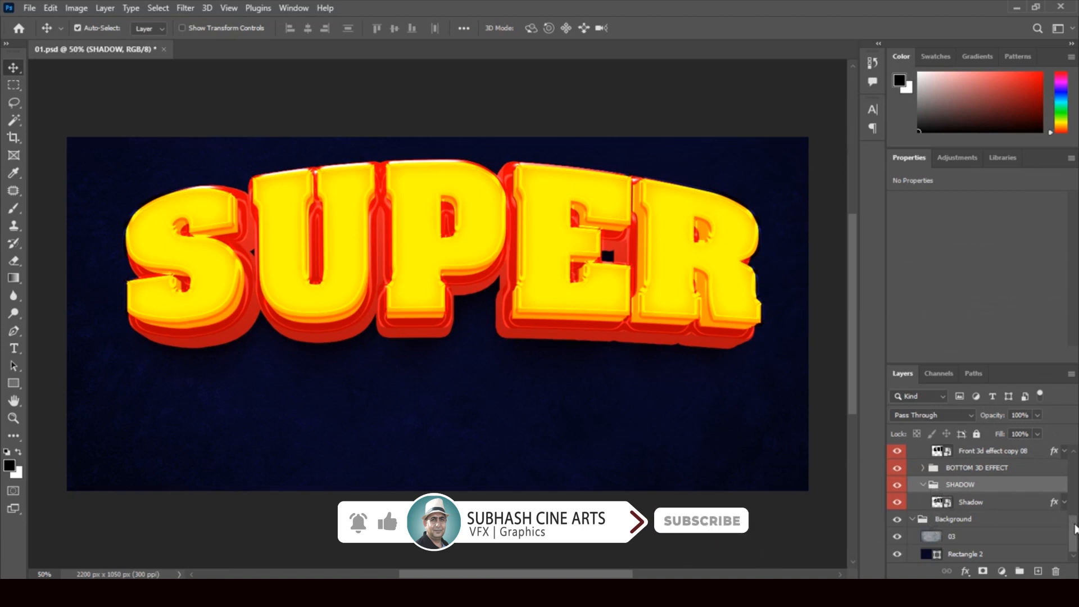
scroll(1074, 528, up, 10)
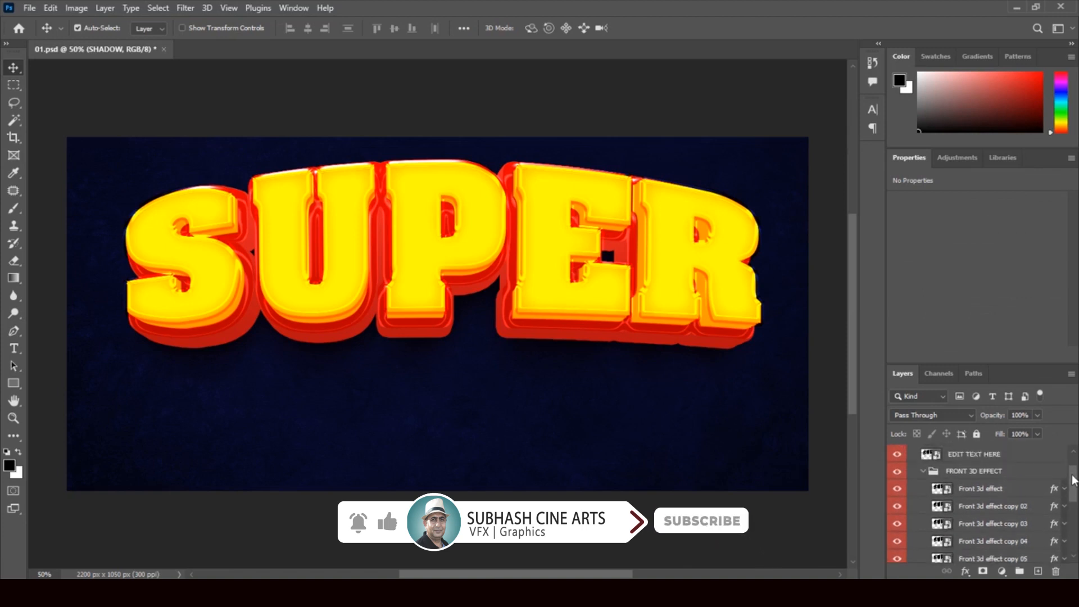
click(923, 471)
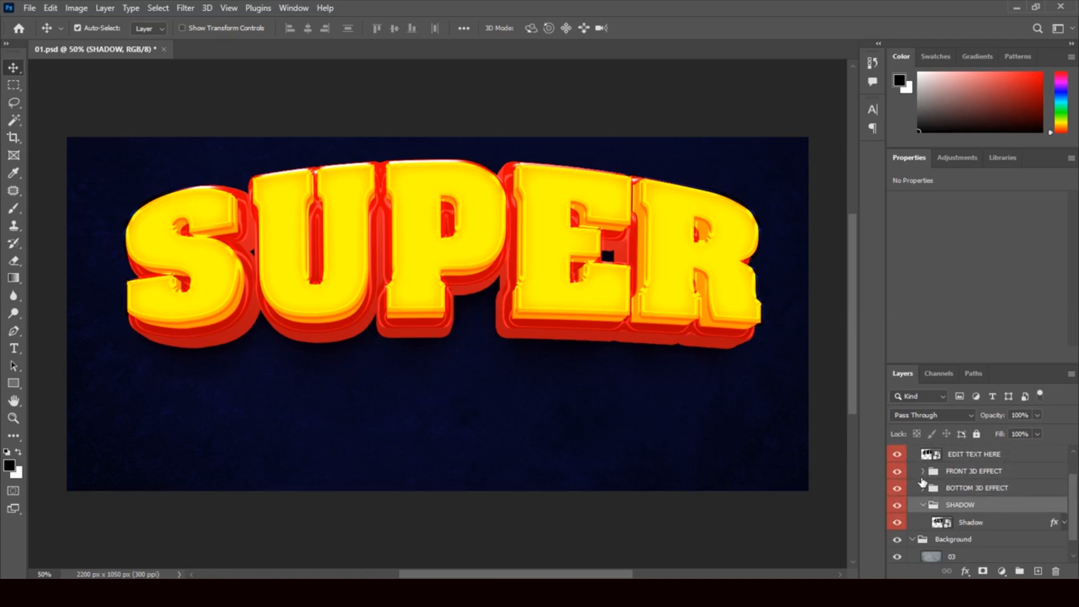
scroll(1070, 489, down, 2)
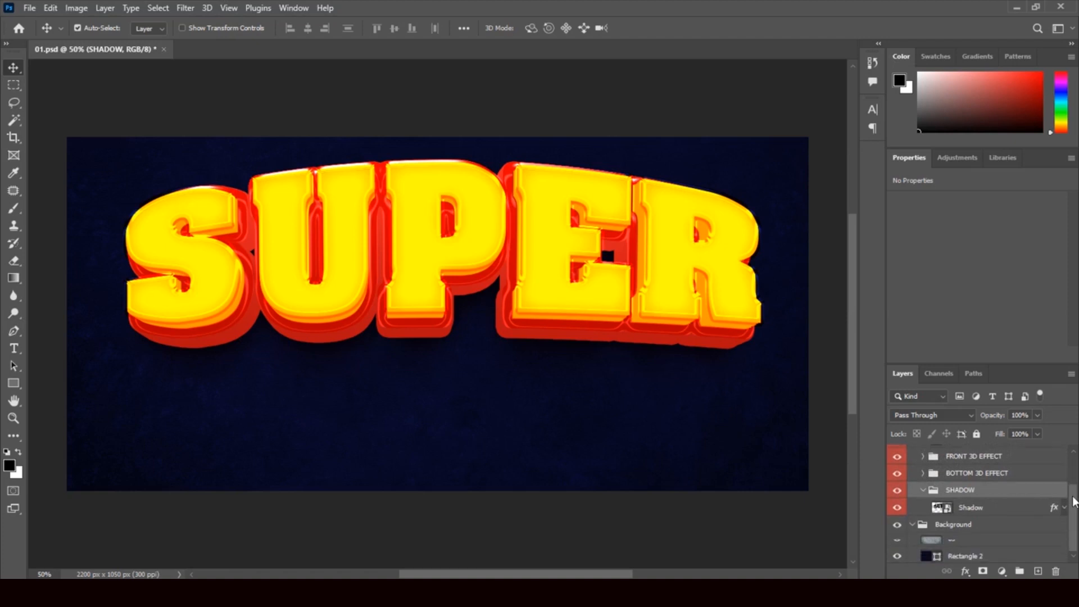
click(933, 538)
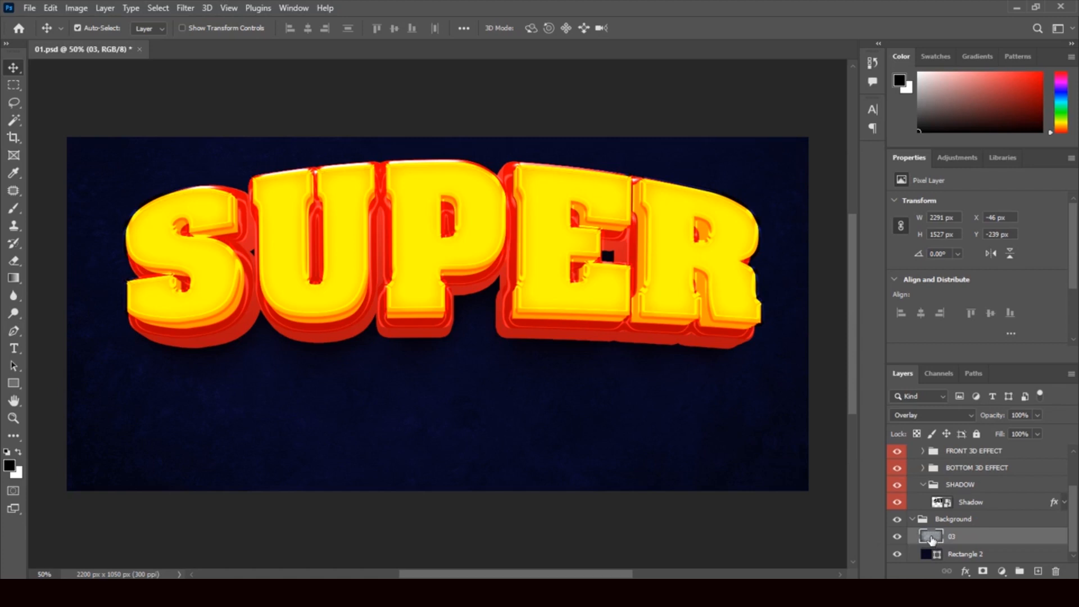
double_click(931, 538)
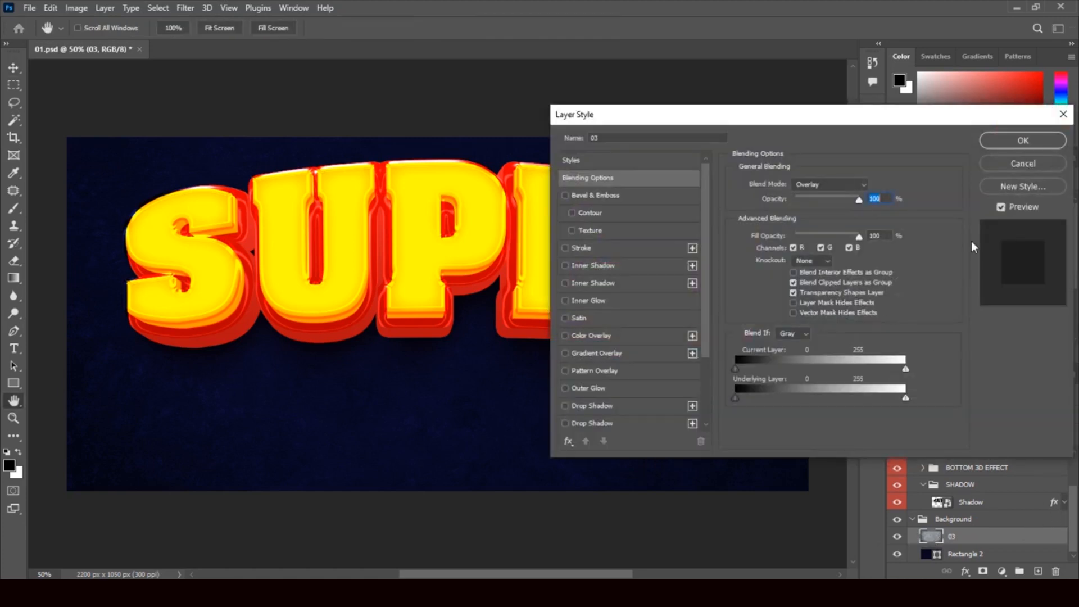
click(1034, 163)
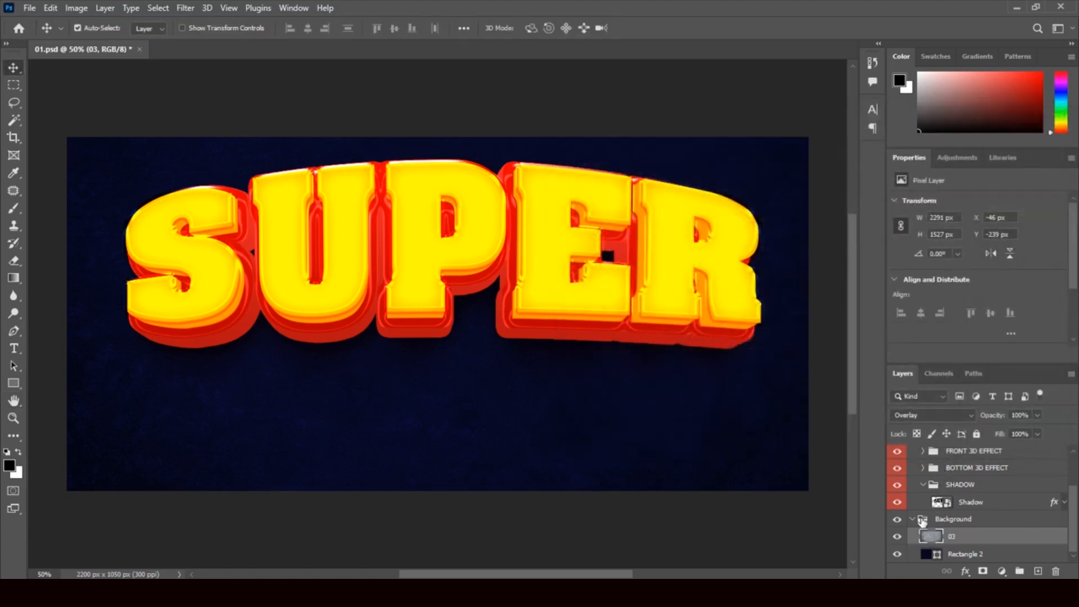
- Collapse the SHADOW group and the Text effect group in the layer stack
click(922, 485)
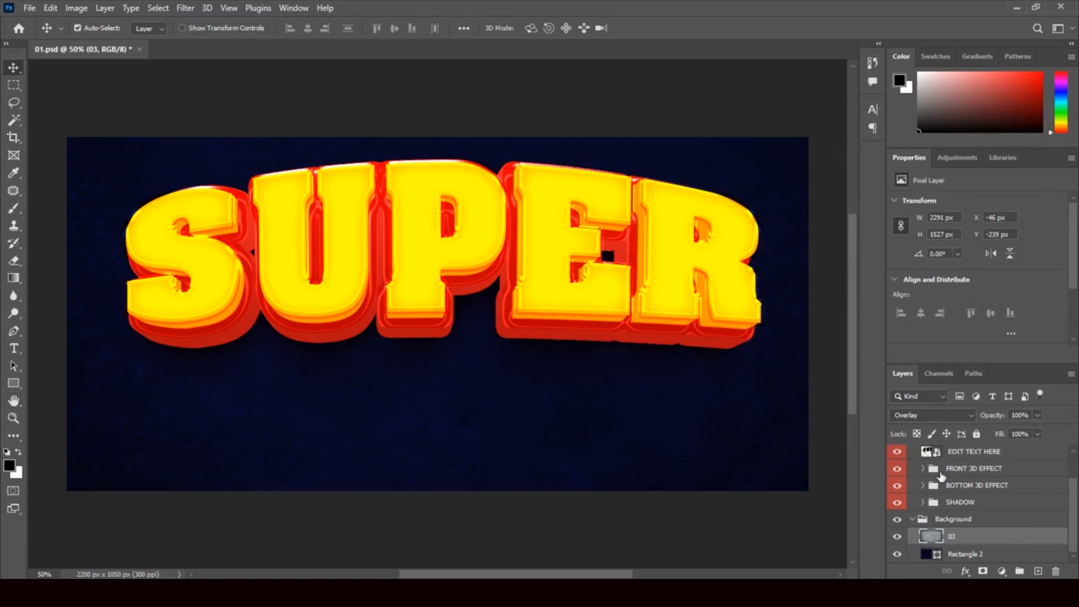
drag(1073, 497, 1073, 467)
click(911, 470)
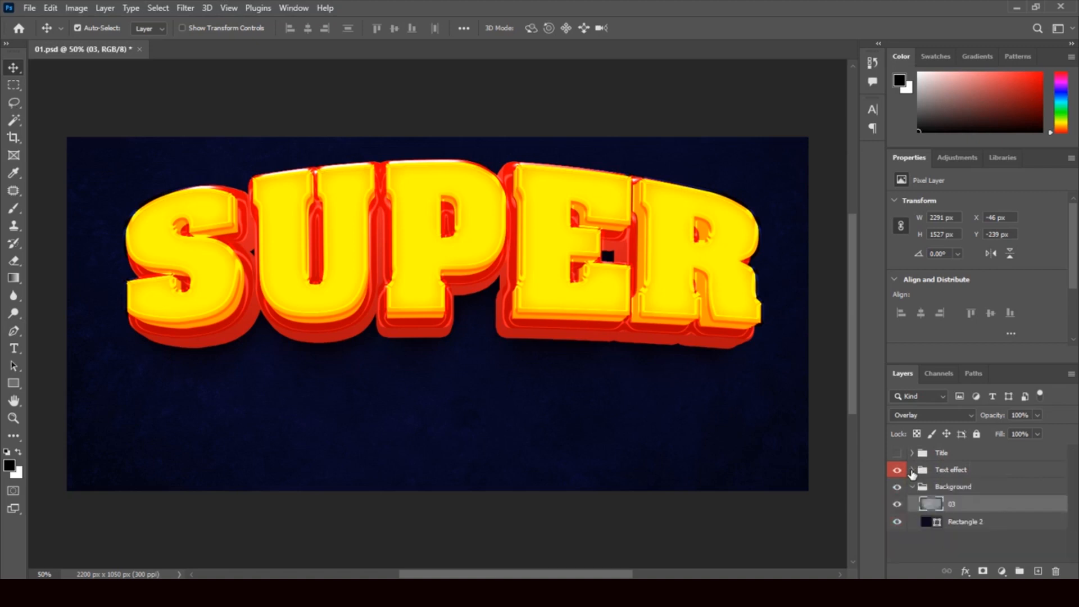
- Try blue, brown, red and magenta fill colours on the Rectangle 2 background shape, then discard the colour change
click(926, 524)
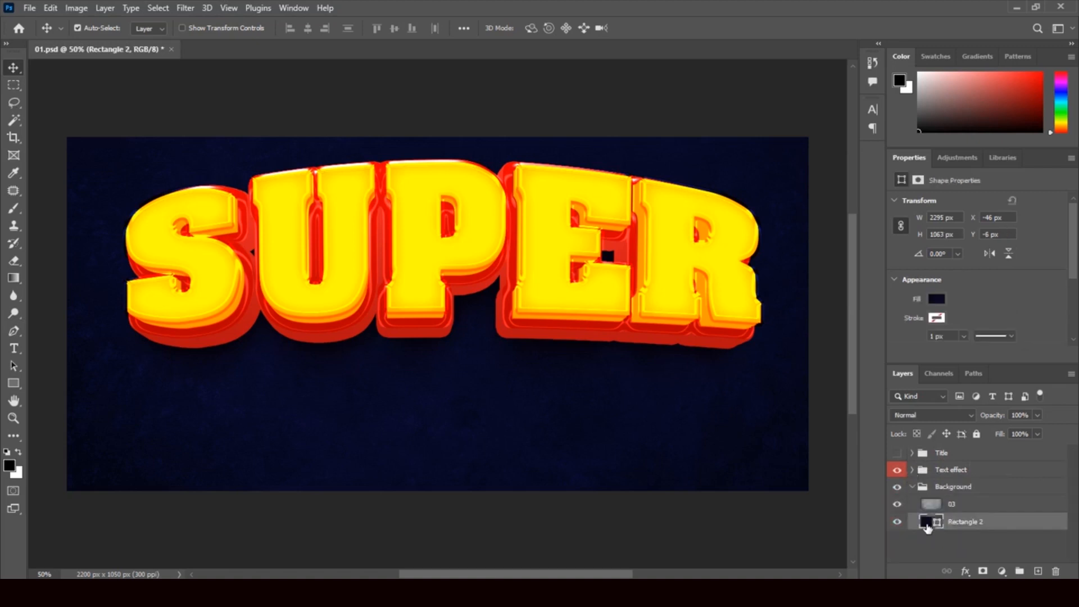
double_click(926, 522)
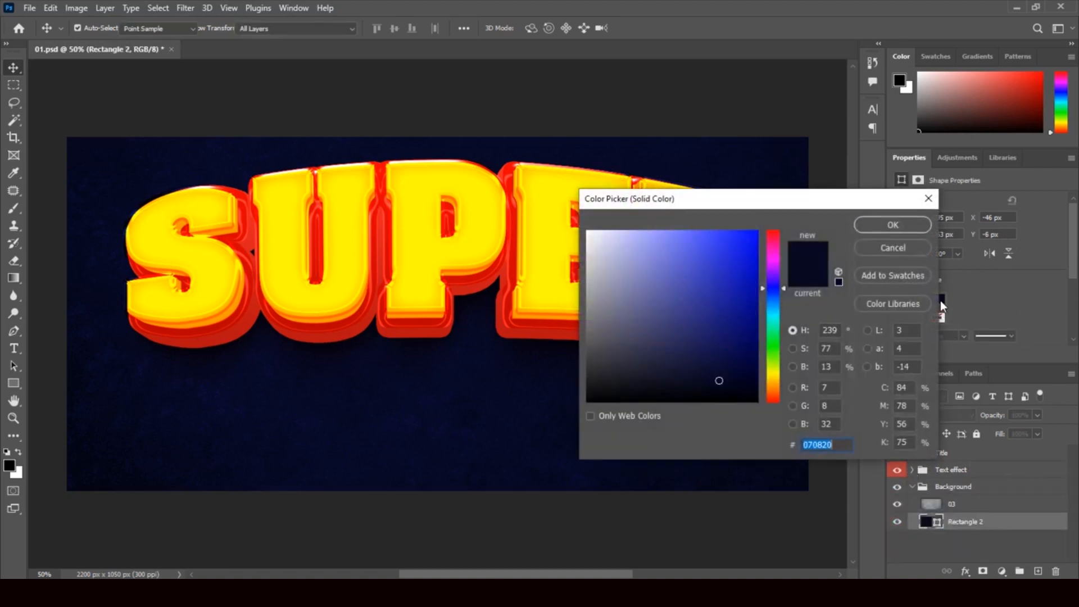
click(739, 315)
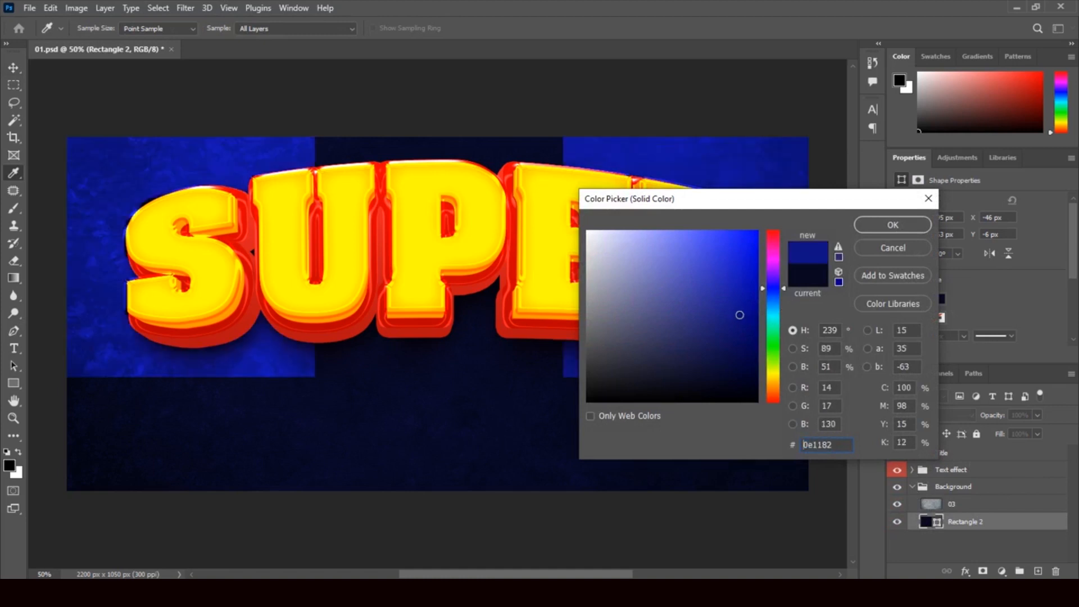
click(736, 336)
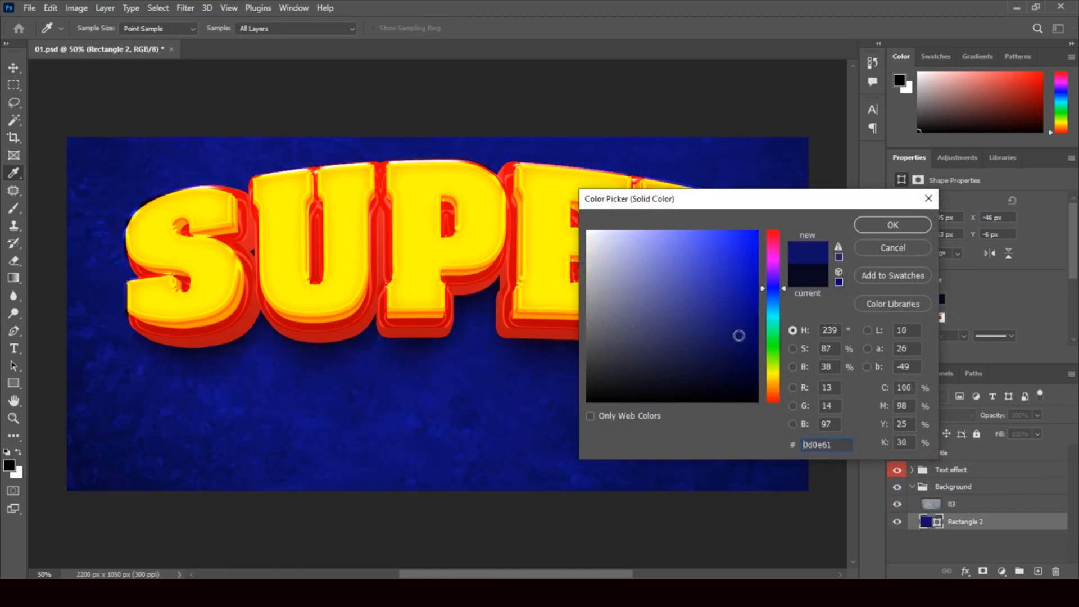
click(774, 396)
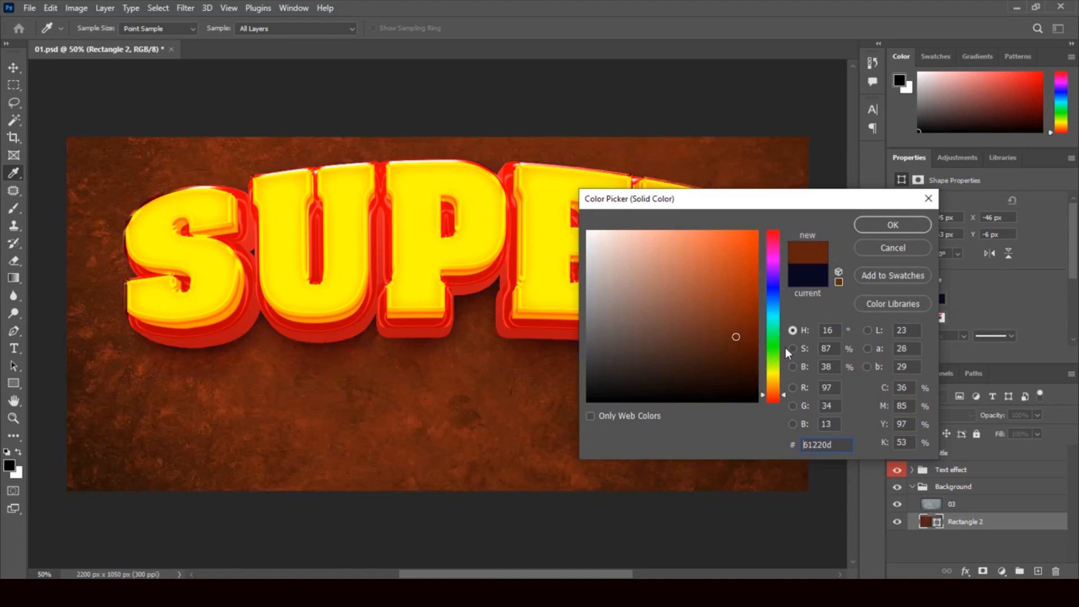
click(773, 399)
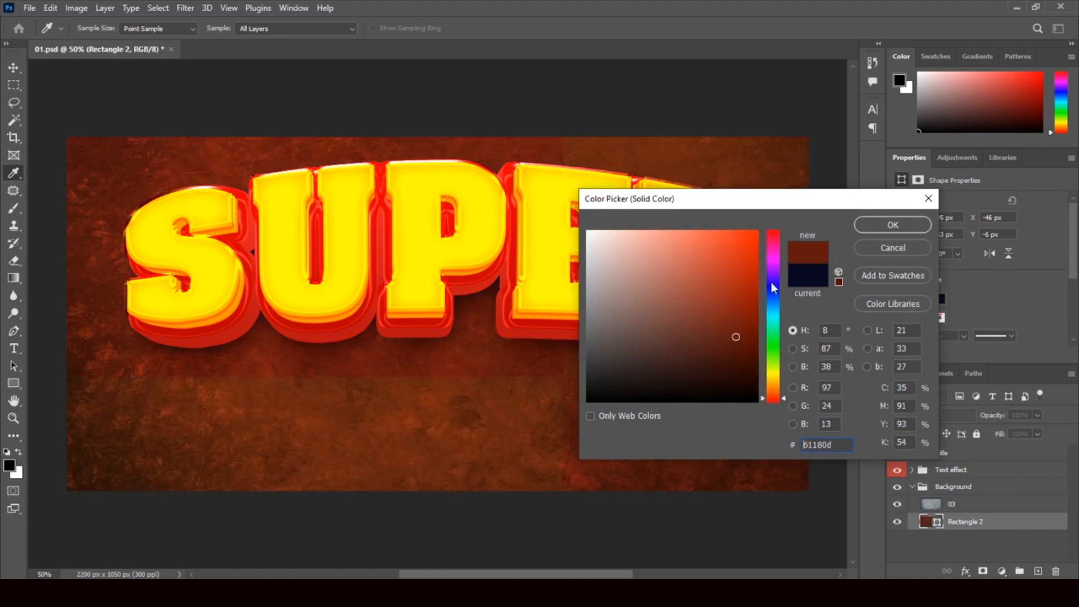
click(774, 233)
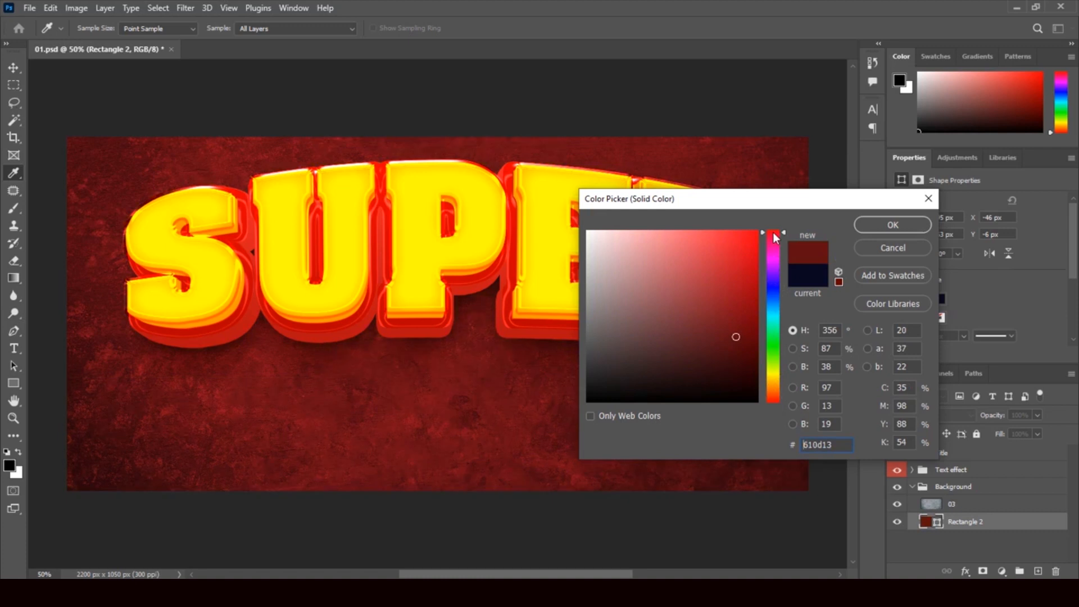
click(772, 244)
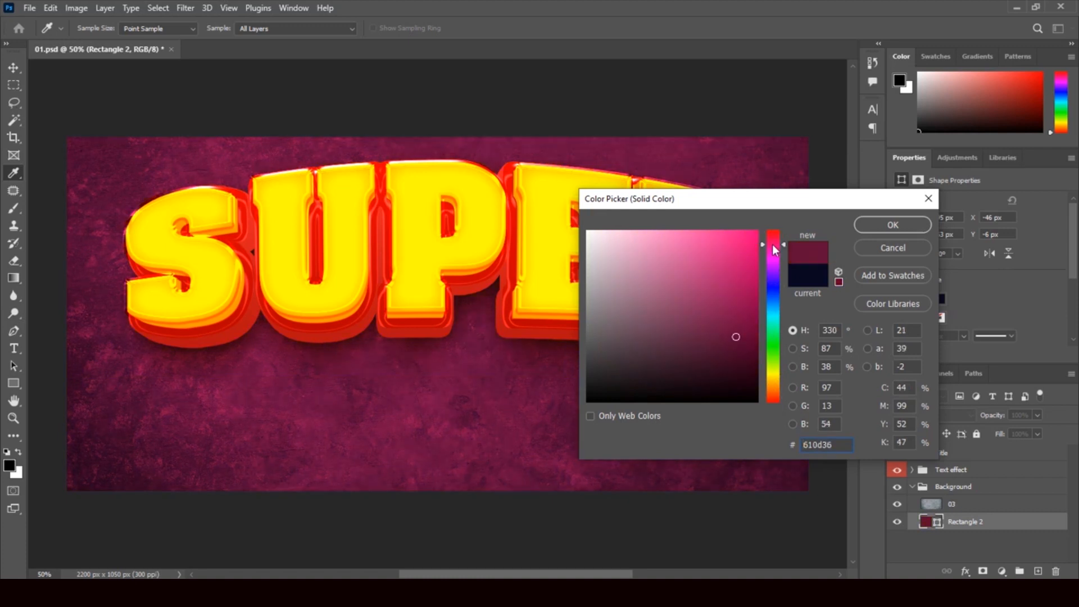
click(773, 285)
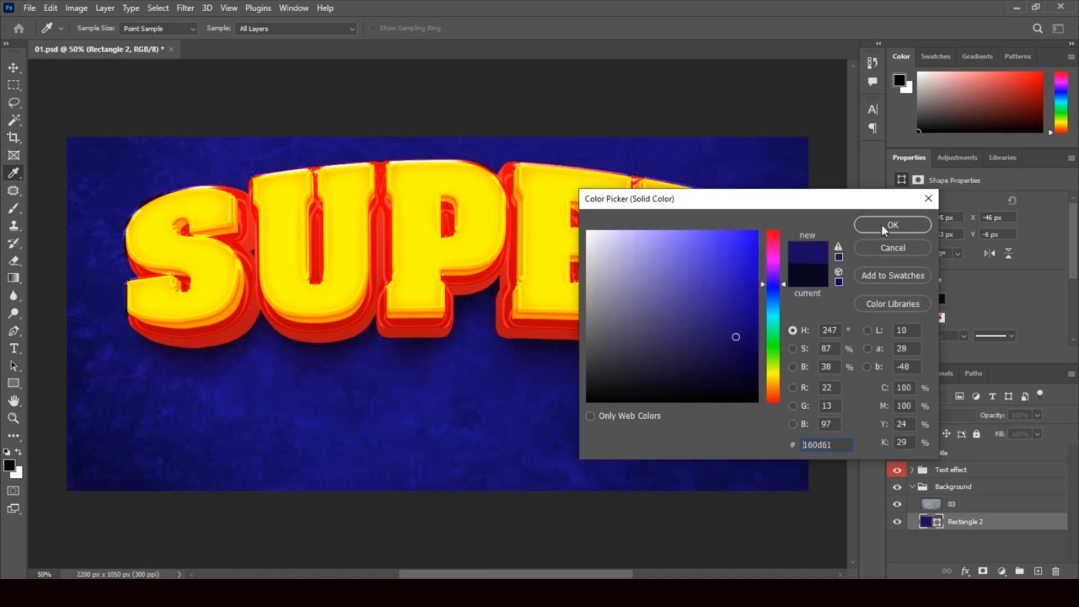
click(894, 252)
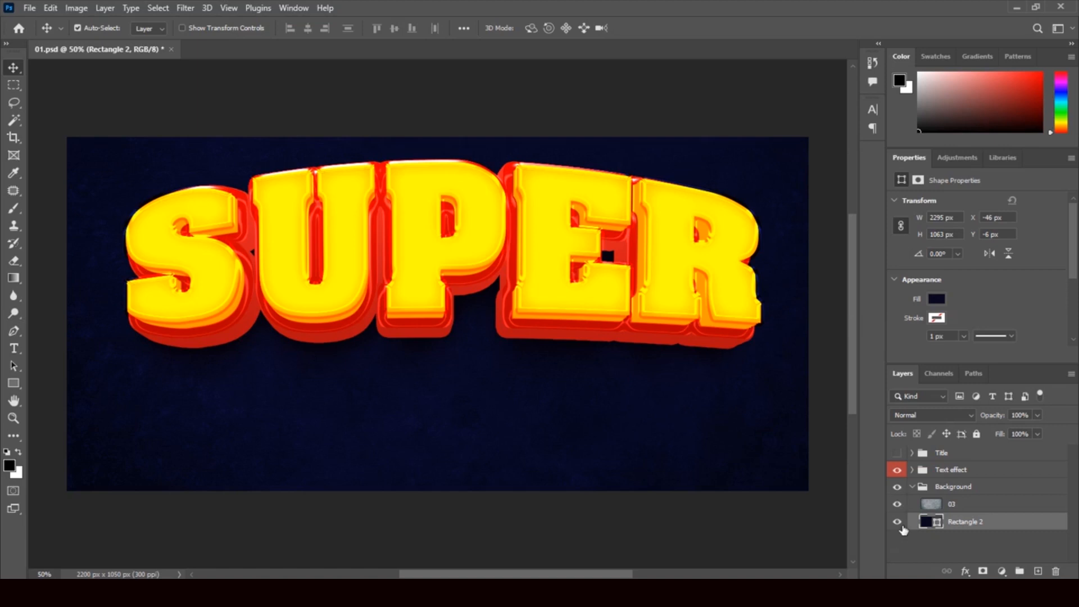
- Hide and reshow the Background group and the Rectangle 2 layer to compare the artwork with and without them
click(898, 488)
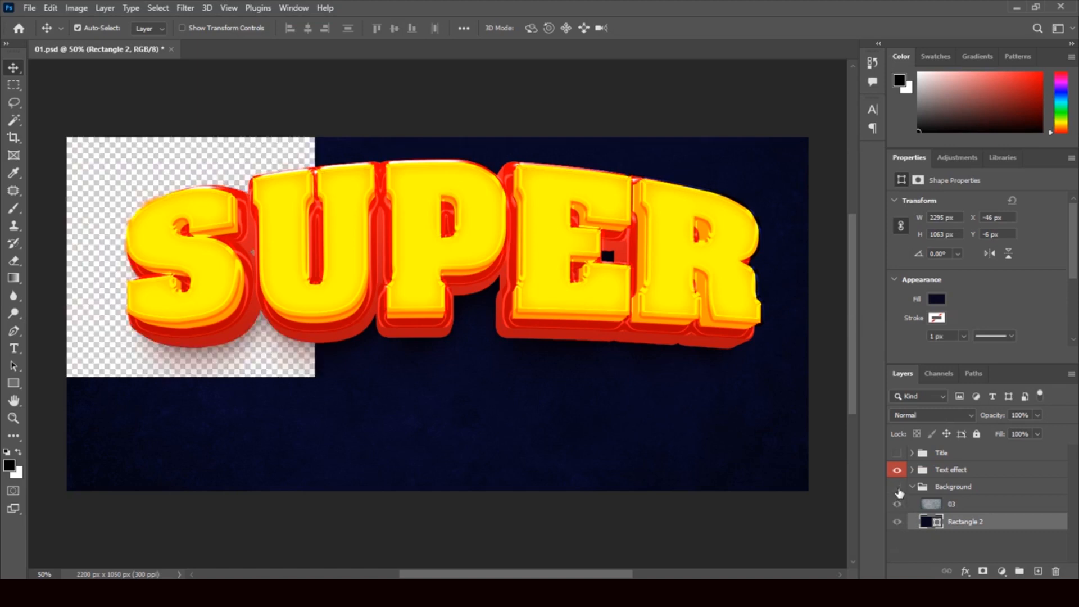
click(898, 487)
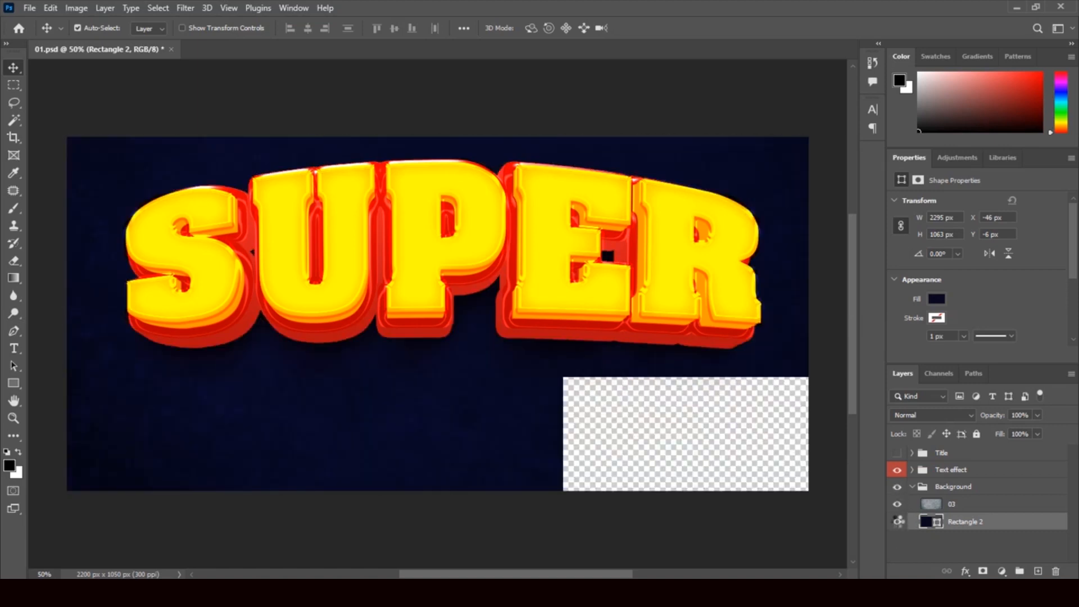
click(898, 522)
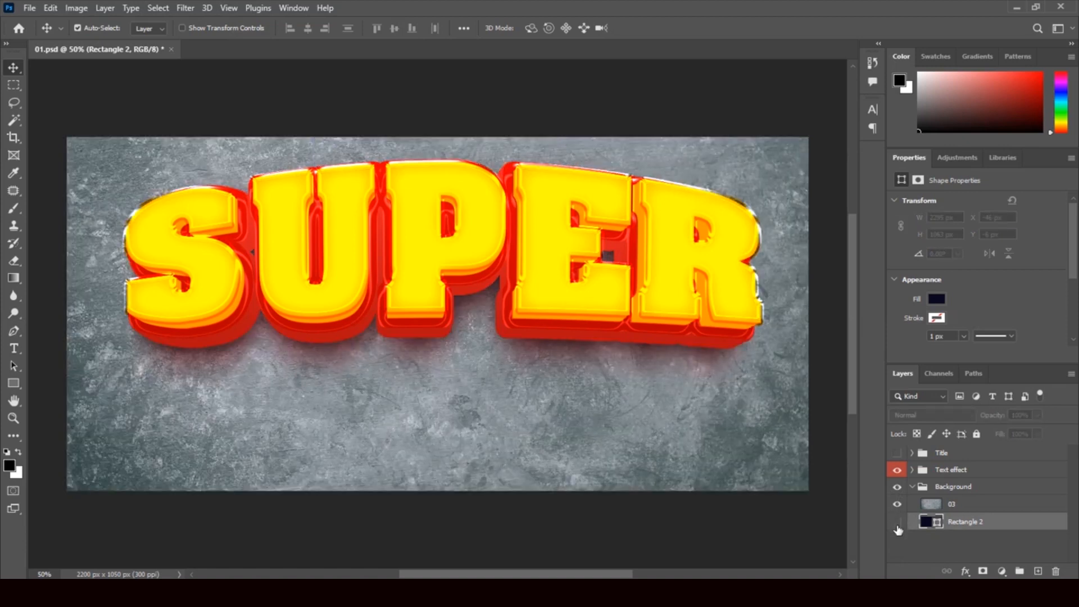
click(897, 524)
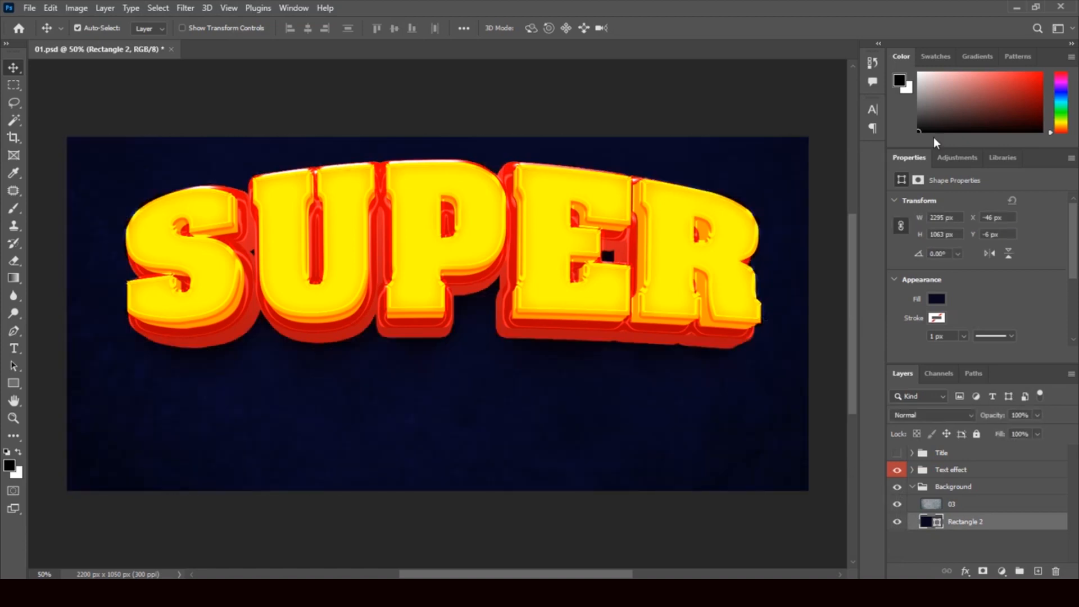
- Place the 02 file from the Downloads folder into the 01.psd document and position its Sale banner below the SUPER text
click(1017, 7)
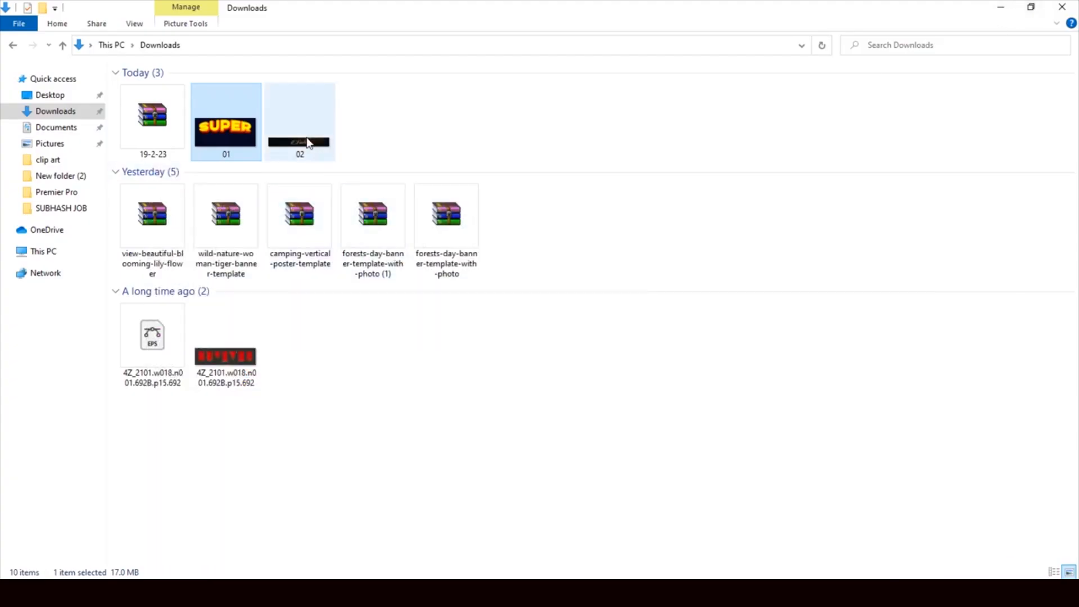
drag(308, 143, 467, 397)
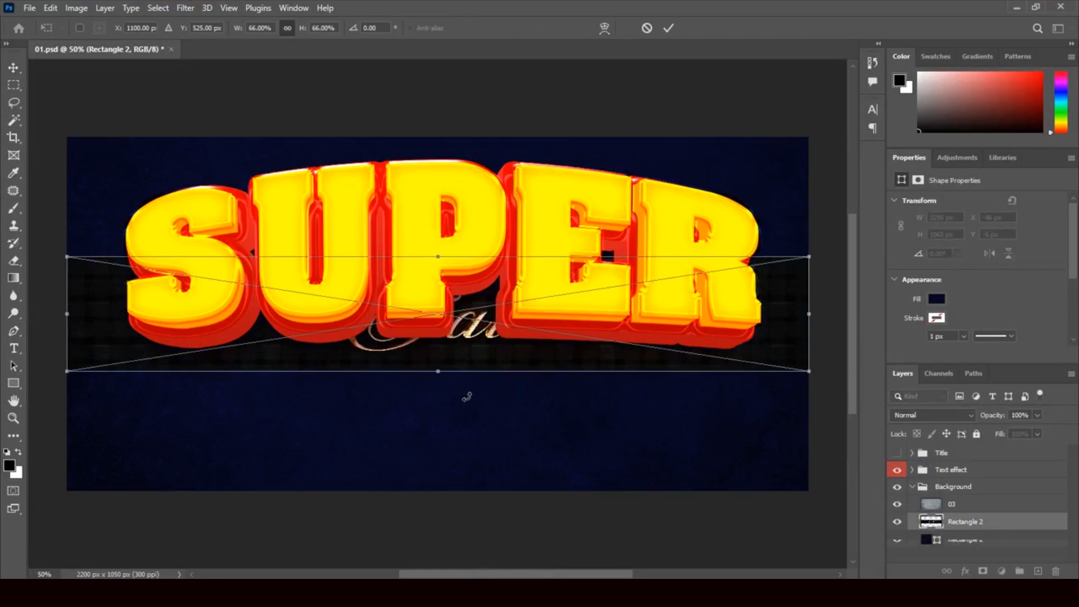
drag(480, 361, 475, 434)
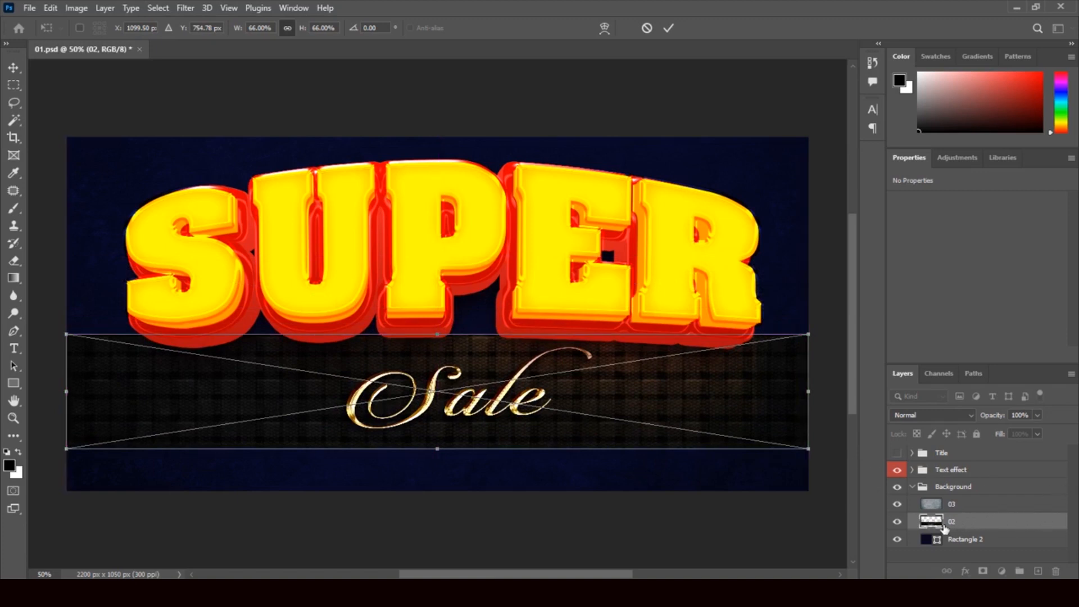
- Commit the placement and move layer 02 out of the Background group to directly above the Text effect group
drag(950, 528, 966, 444)
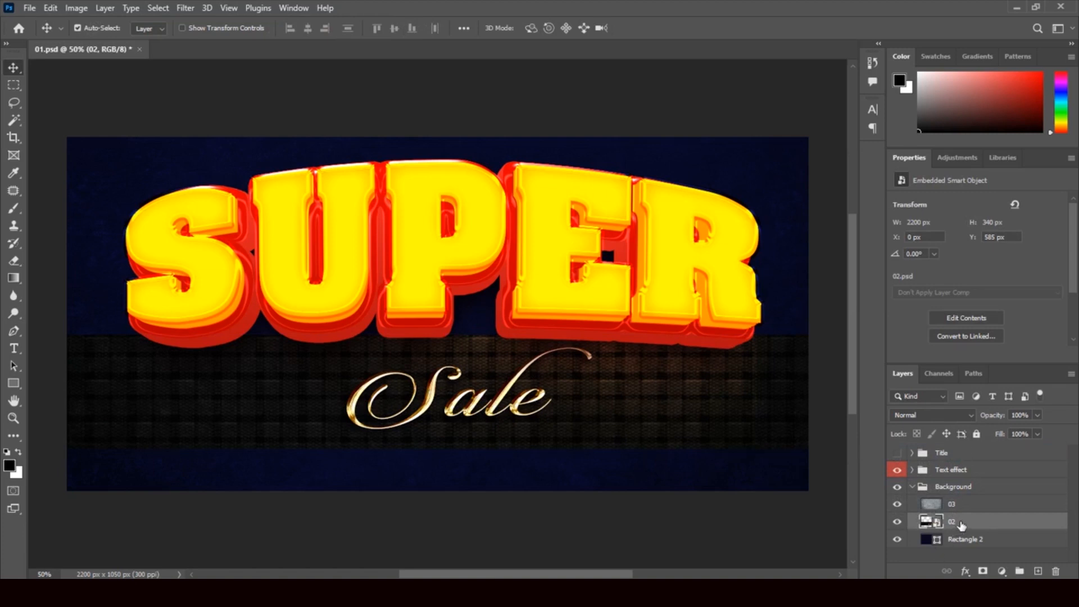
drag(961, 524, 964, 465)
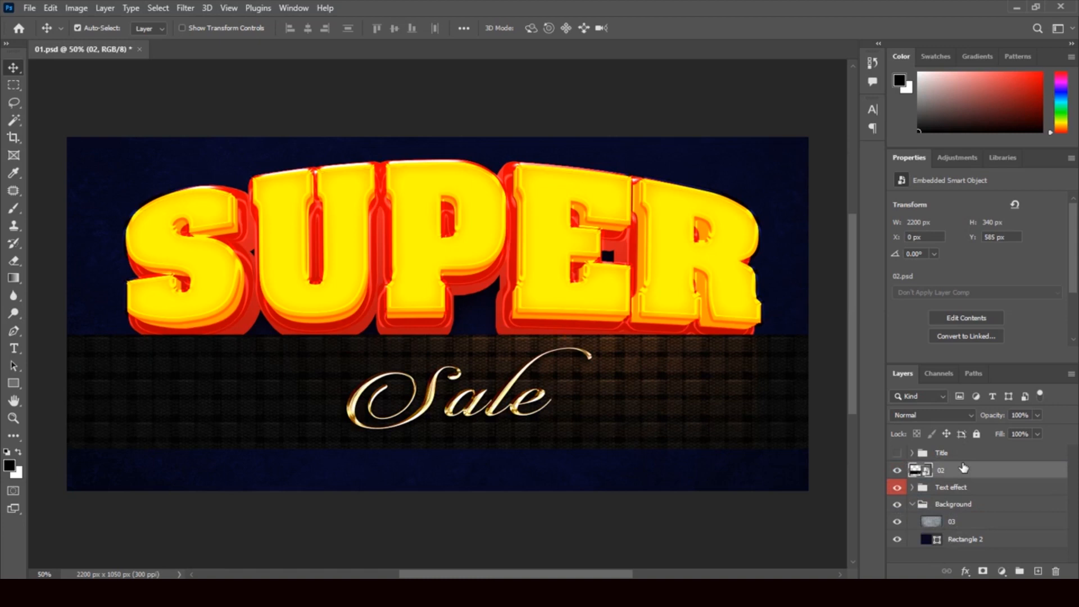
- Edit the contents of the 02 smart object, hide its dark Layer 0 background, then save and close it
double_click(927, 474)
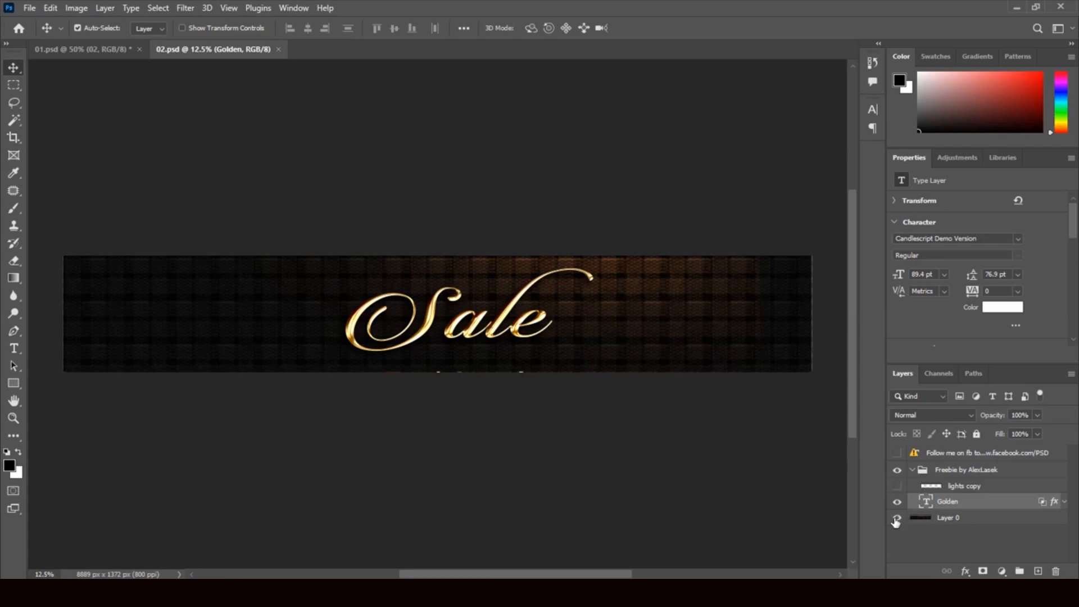
click(897, 520)
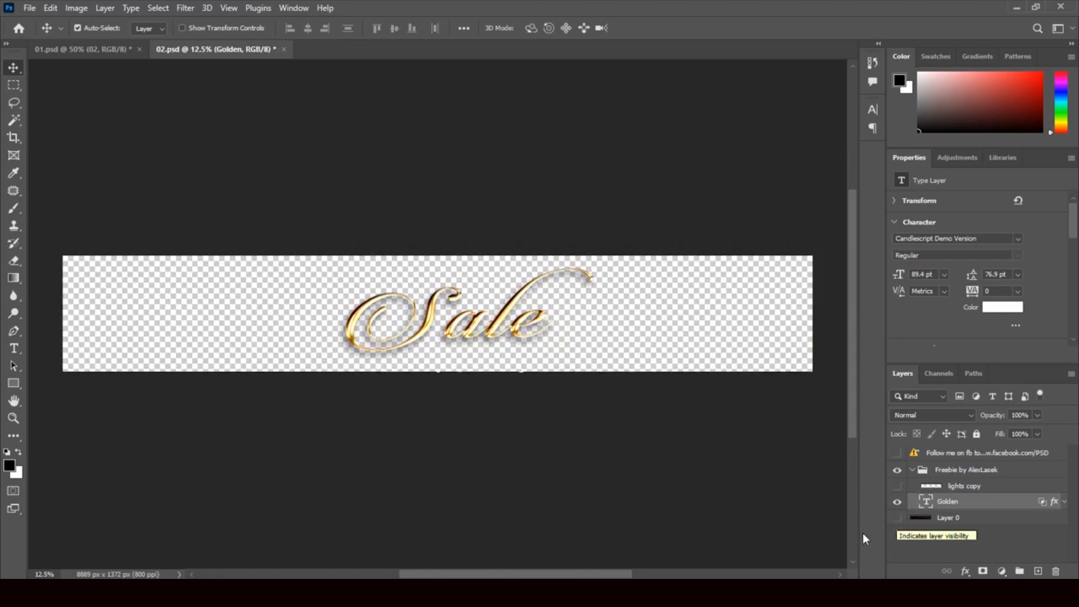
click(284, 49)
click(469, 226)
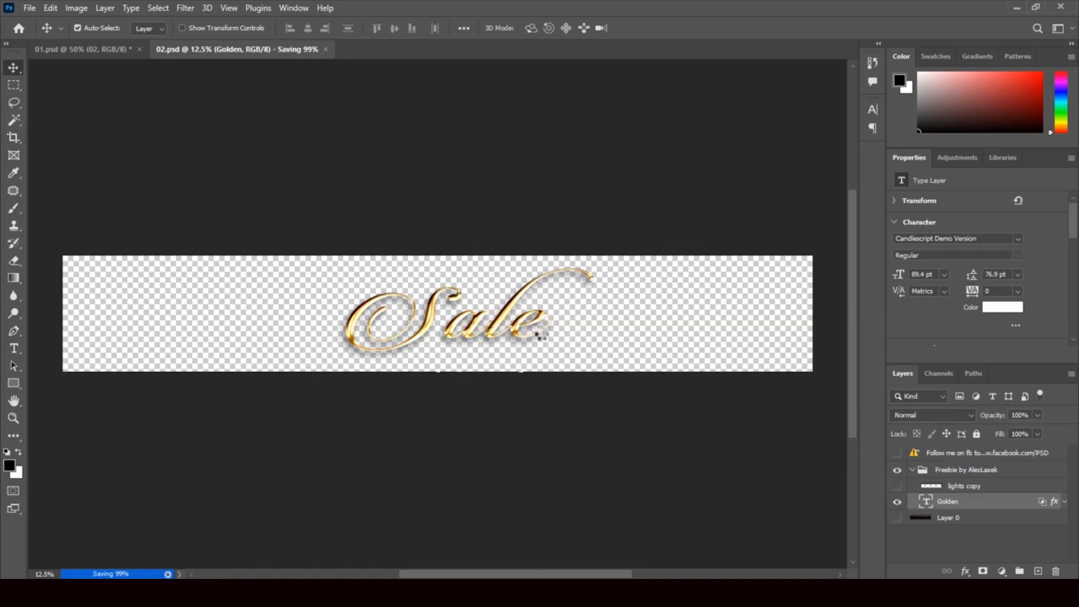
key(ctrl+w)
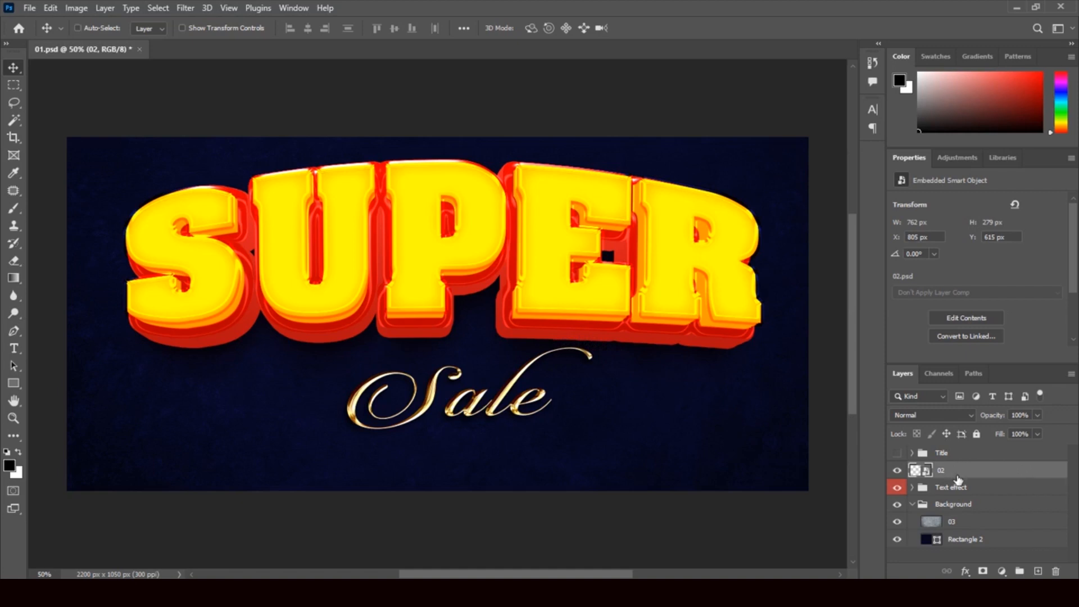
- Scale the golden Sale text on layer 02 up to about 163.5% and position it overlapping the lower part of the SUPER letters
key(ctrl+t)
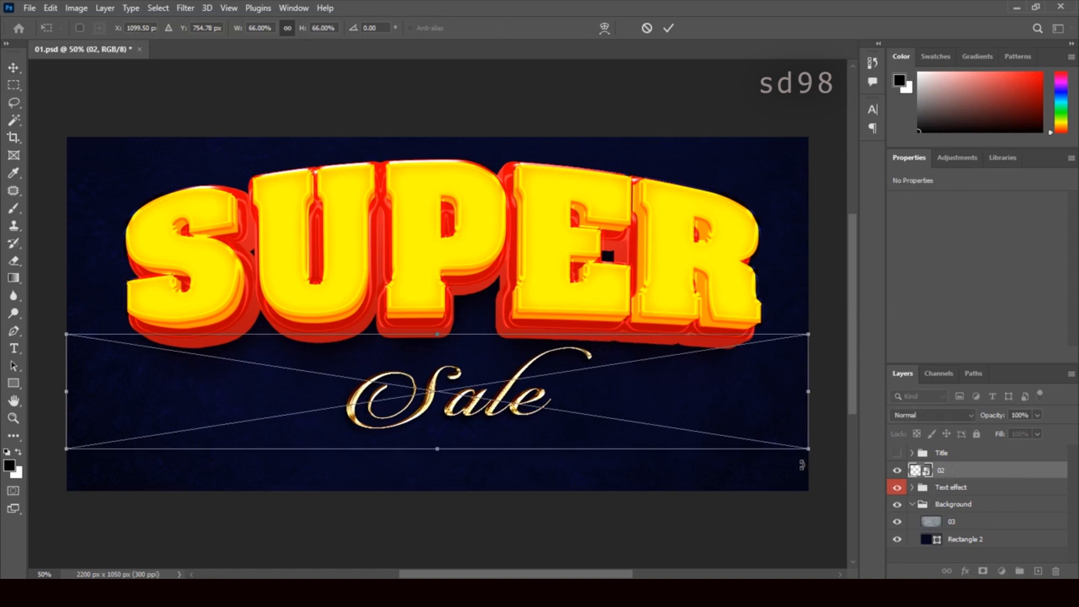
drag(809, 451, 882, 488)
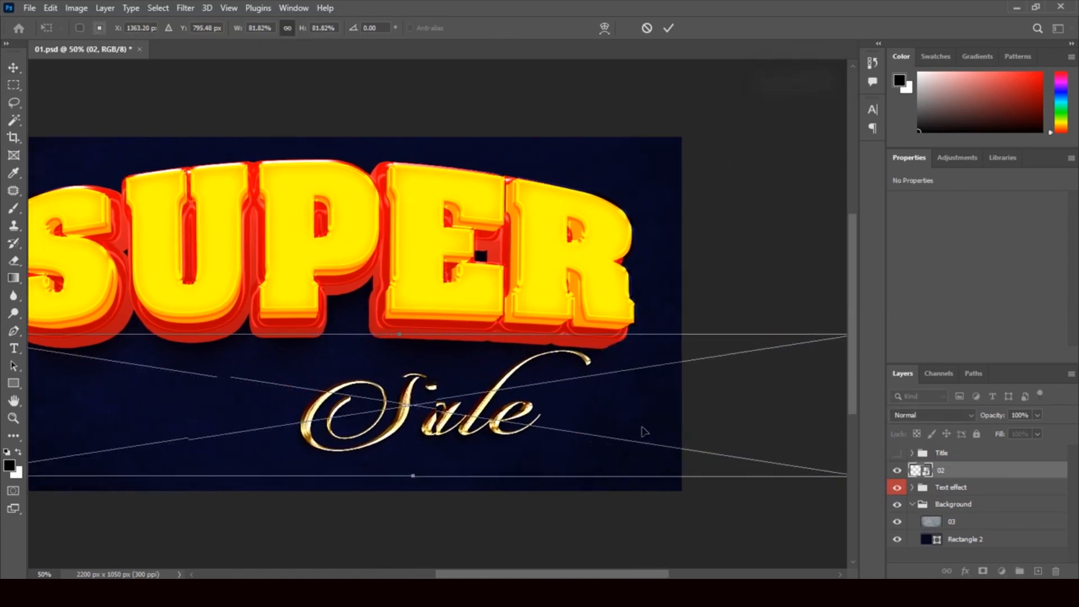
drag(639, 428, 480, 399)
key(ctrl+minus)
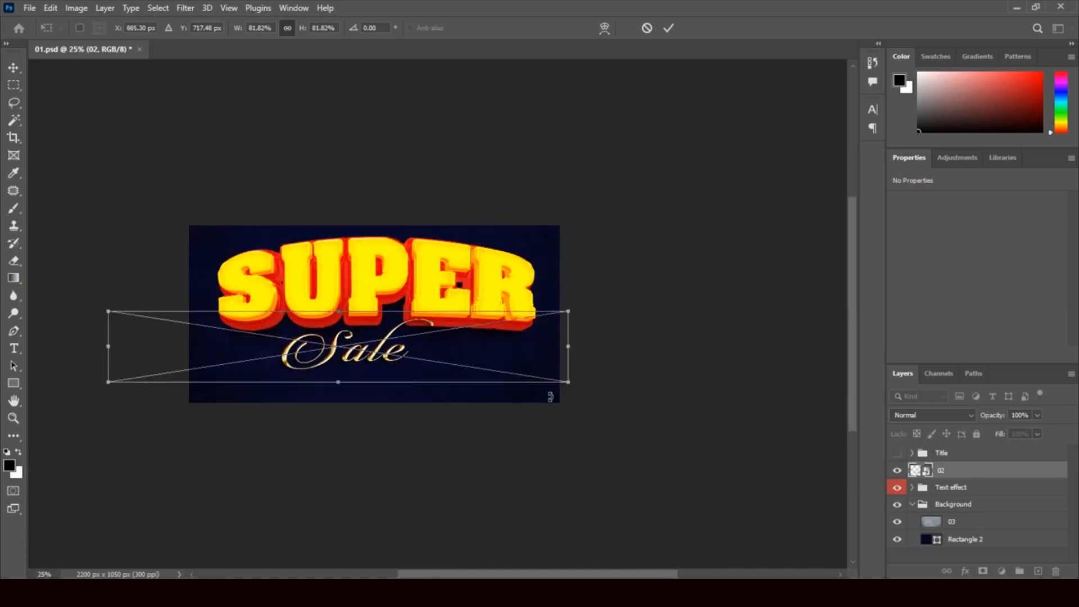
drag(568, 386, 665, 443)
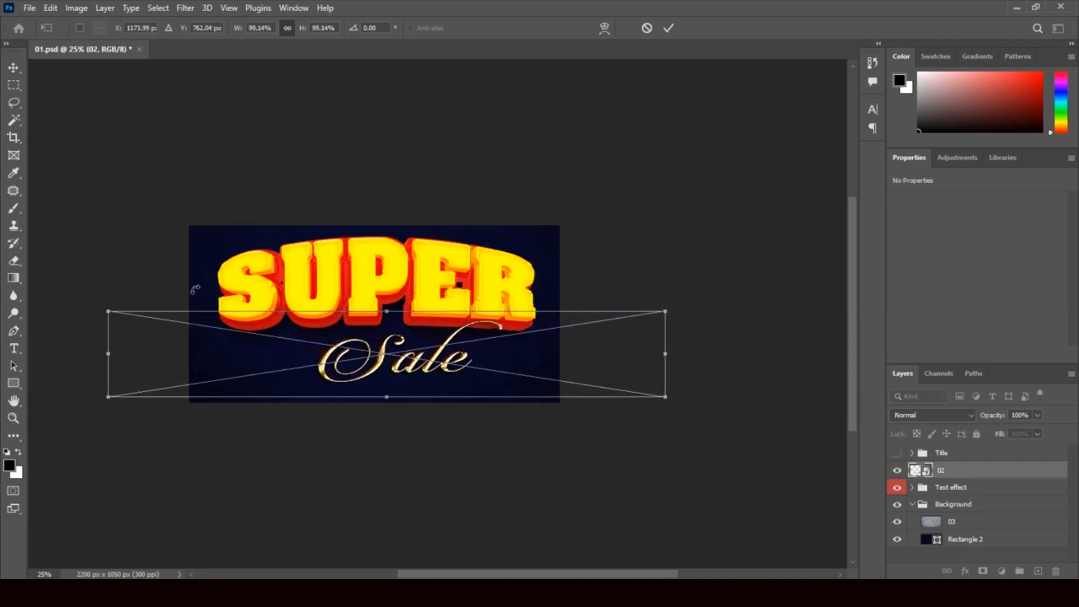
drag(108, 311, 22, 272)
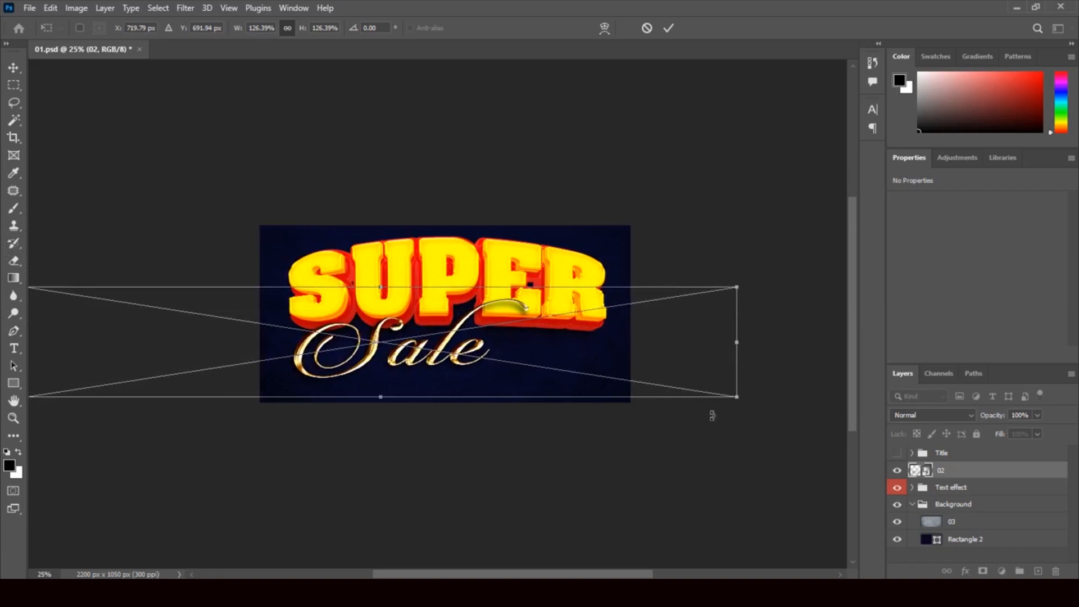
drag(740, 399, 811, 451)
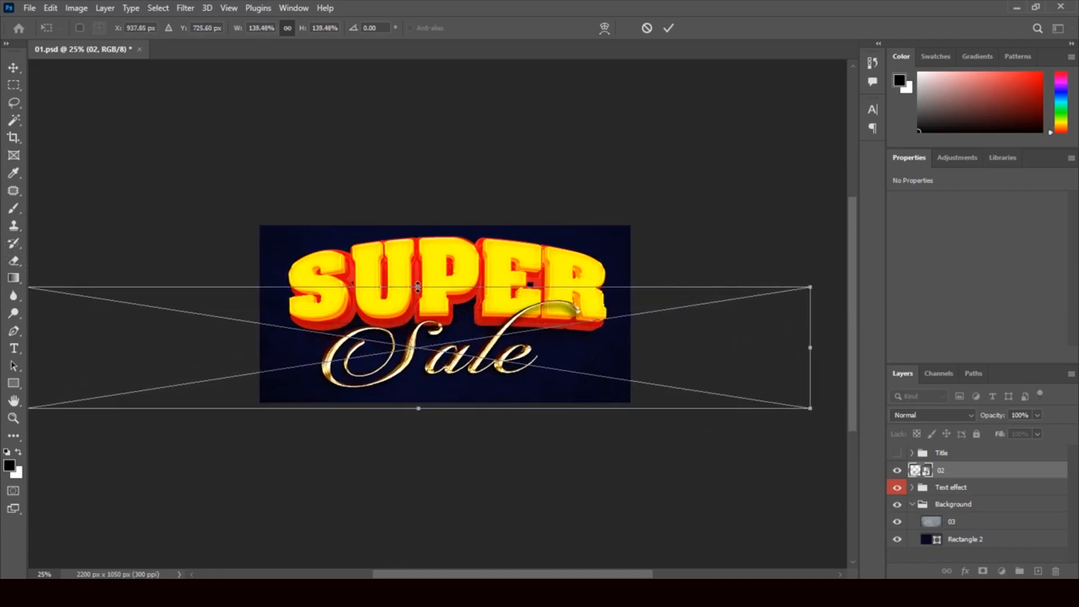
drag(417, 288, 417, 267)
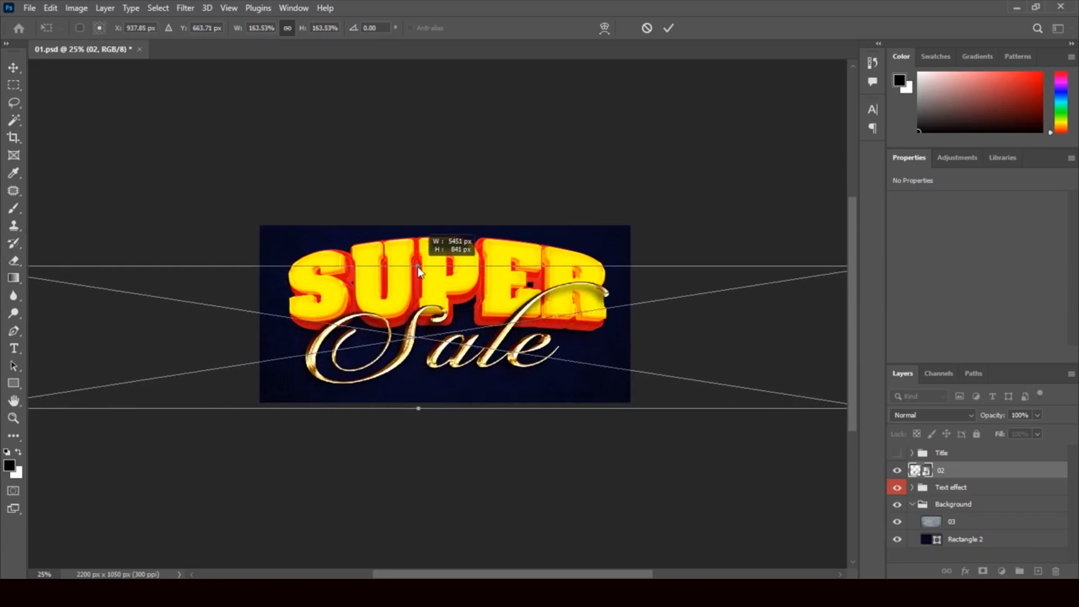
drag(491, 375, 487, 380)
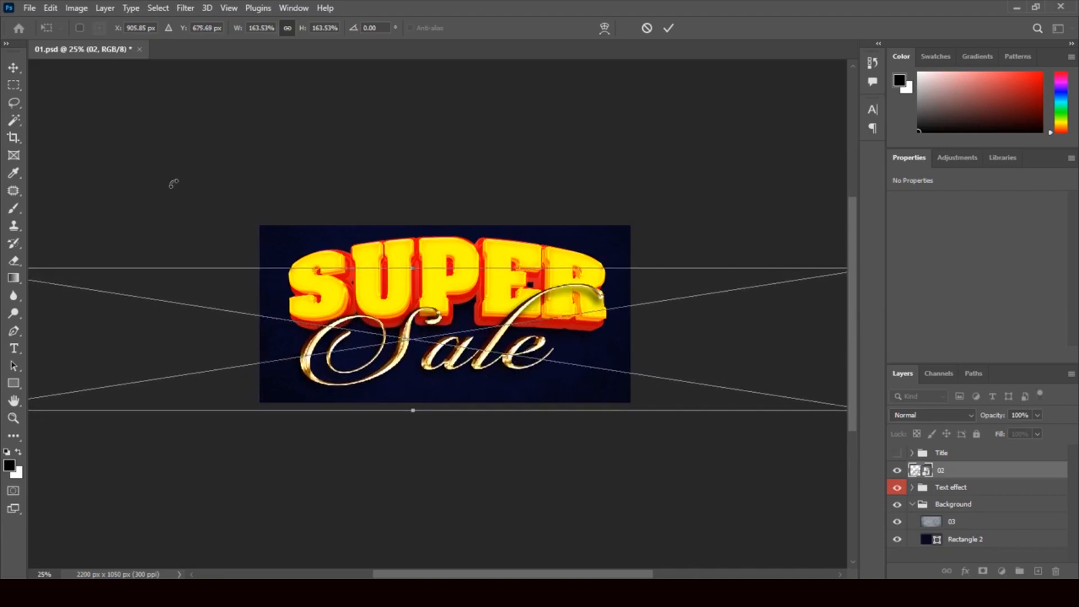
click(13, 67)
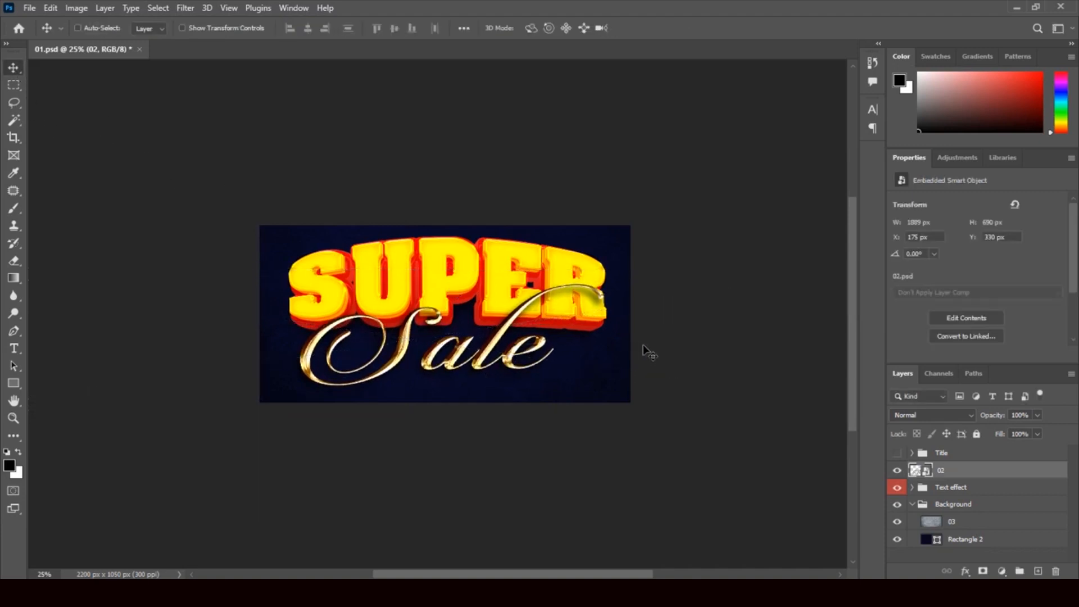
- Open the EDIT TEXT HERE smart object in the Text effect group and replace the SUPER text with the owner's first name in capitals
scroll(647, 352, up, 1)
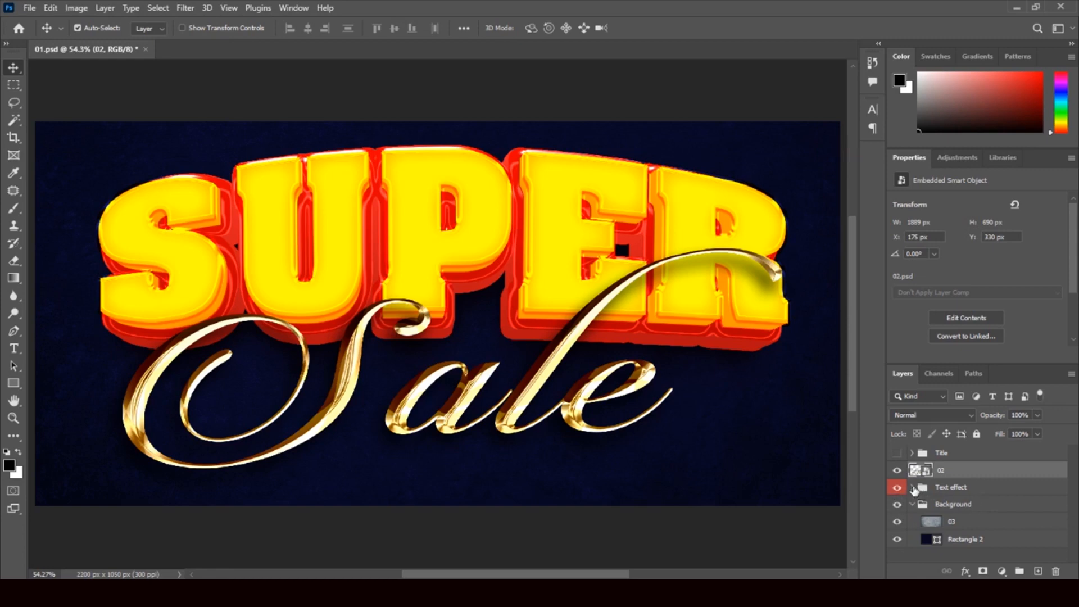
click(913, 488)
double_click(931, 505)
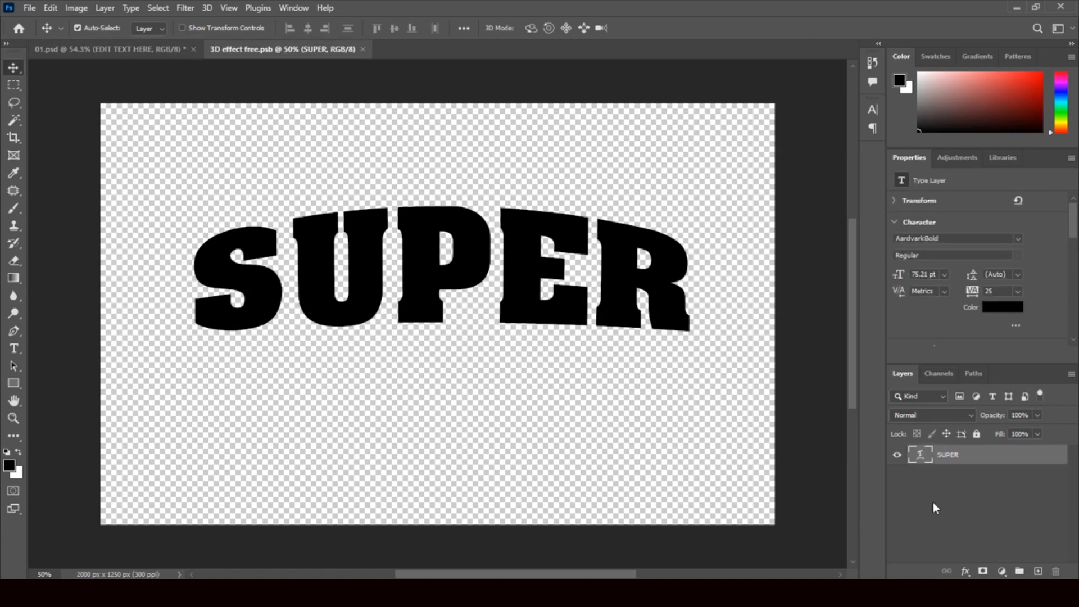
double_click(920, 457)
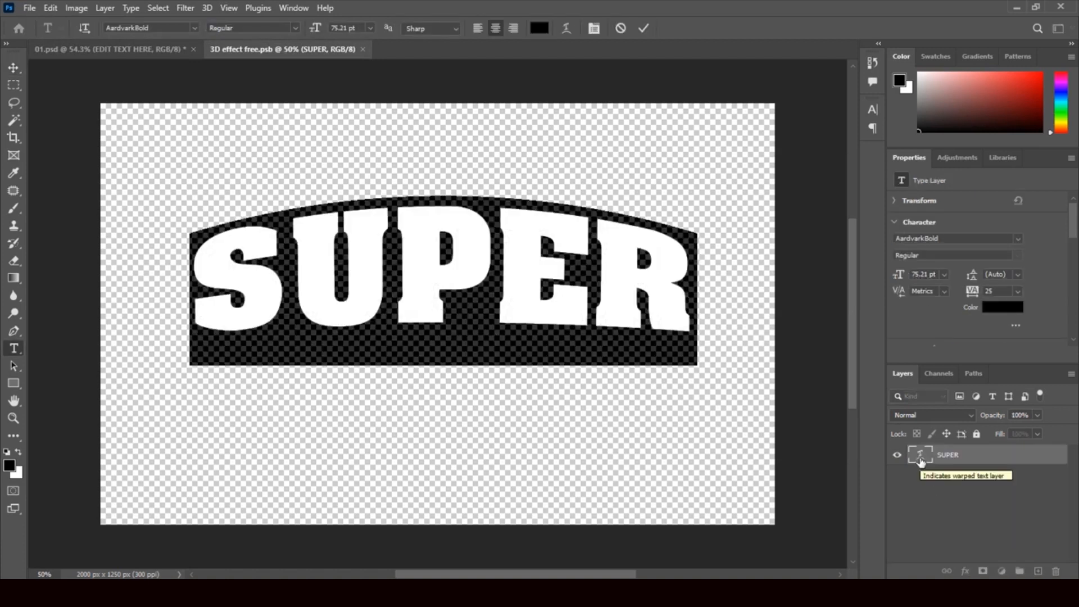
text(SU)
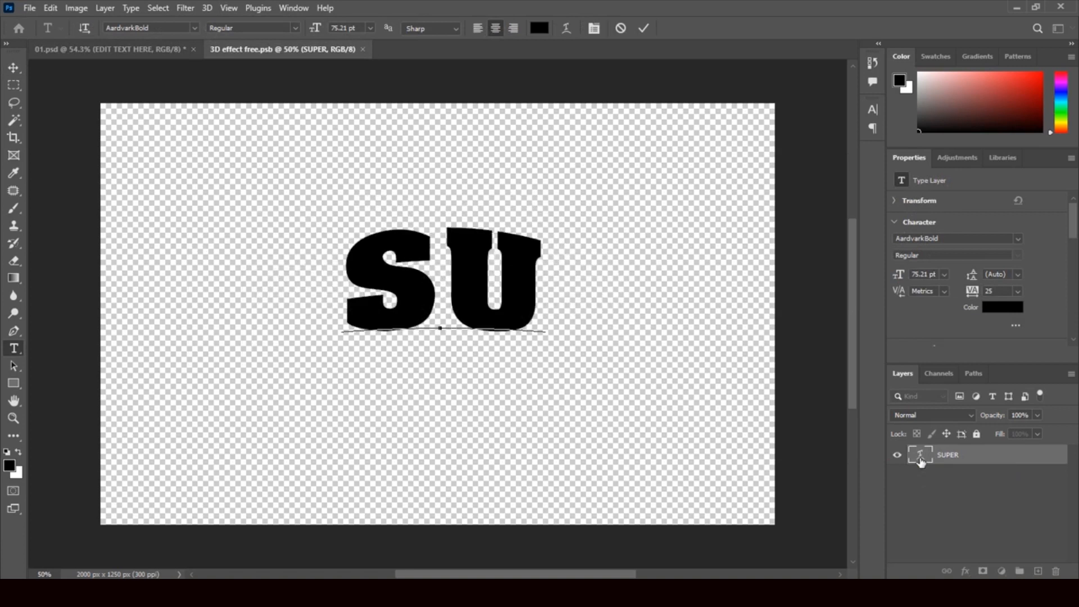
text(BHAS)
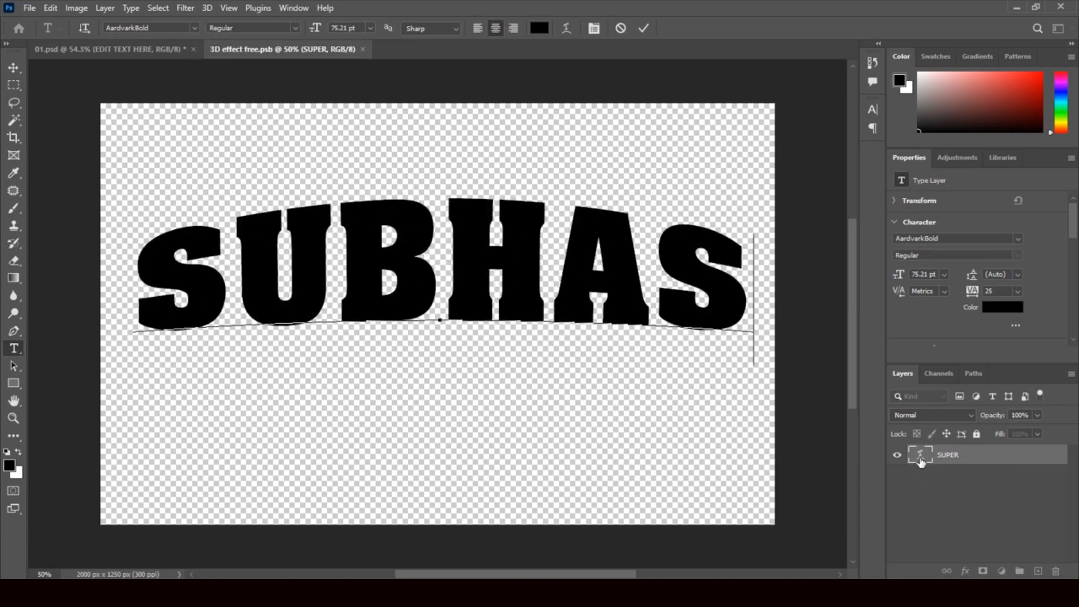
text(H)
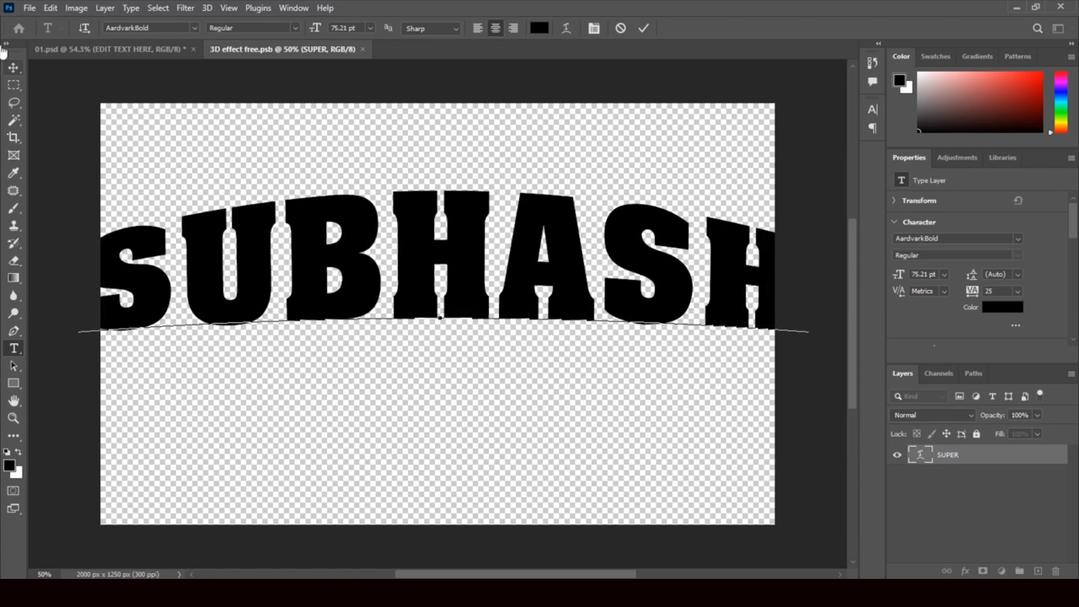
click(16, 67)
- Scale the name text down to about 73.65% and centre it horizontally on the canvas, then save and close the smart object
key(ctrl+t)
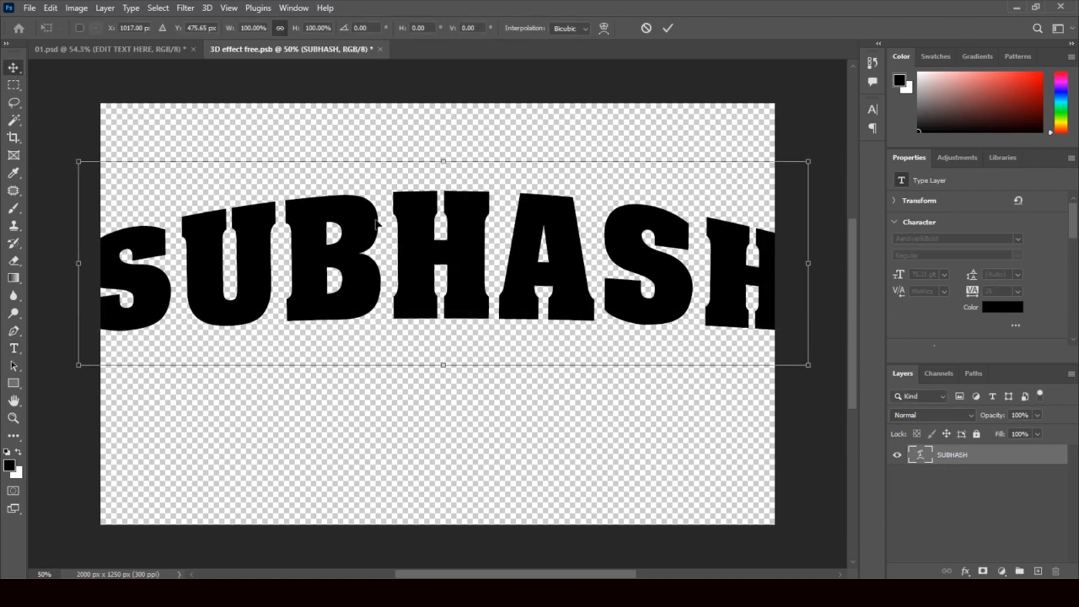
drag(810, 367, 607, 324)
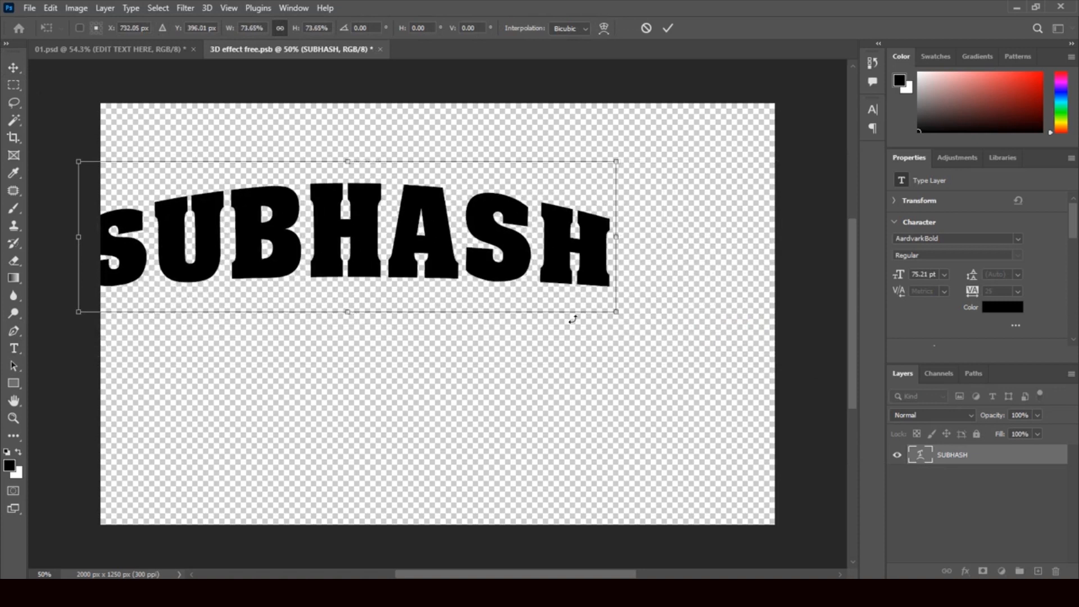
drag(361, 265, 452, 296)
drag(307, 216, 306, 217)
key(Return)
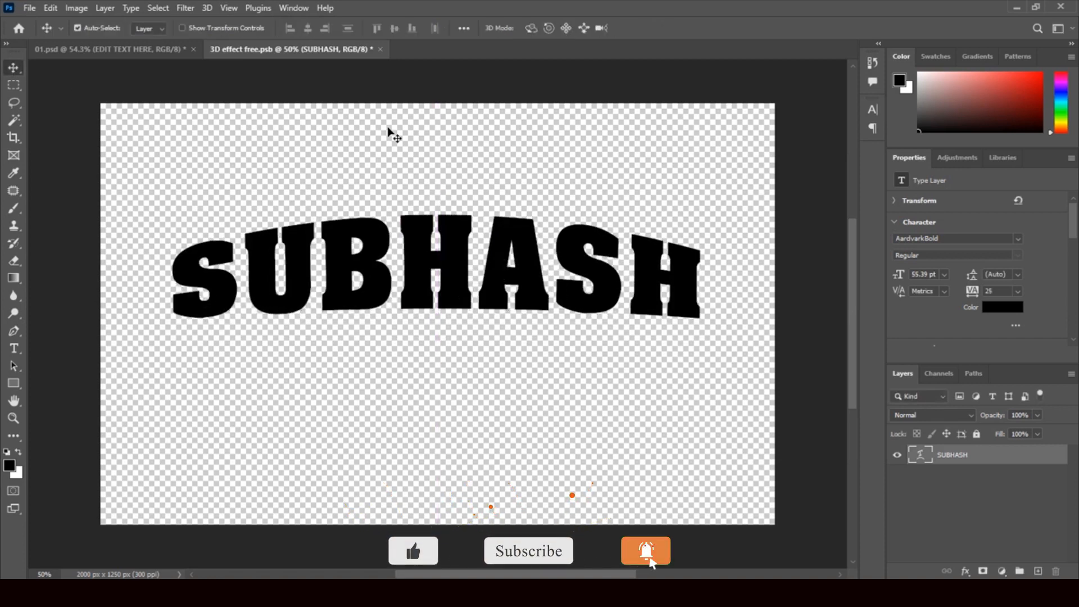
click(380, 50)
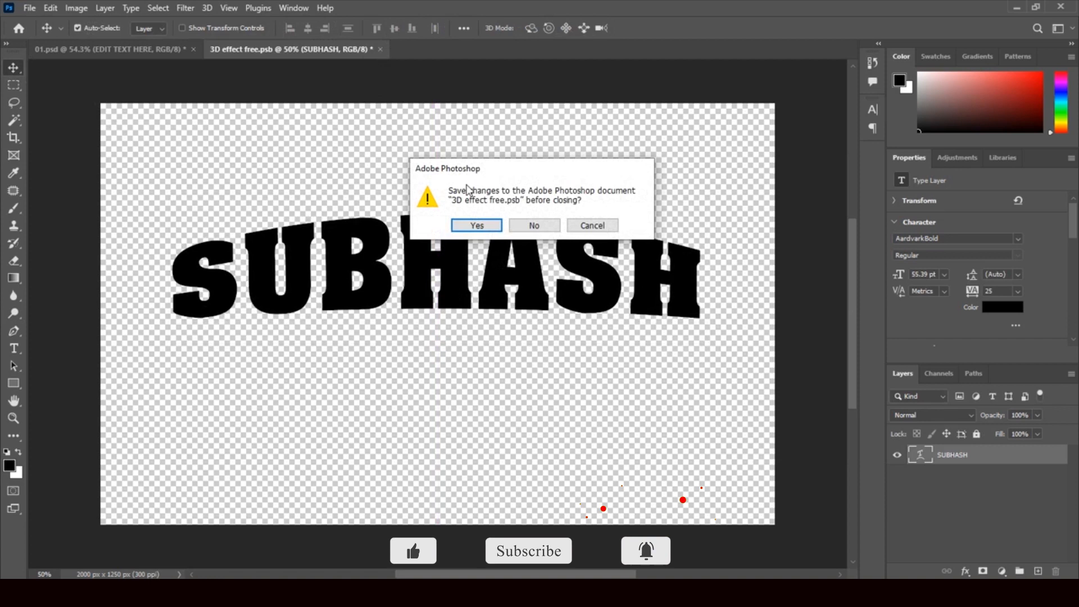
click(495, 225)
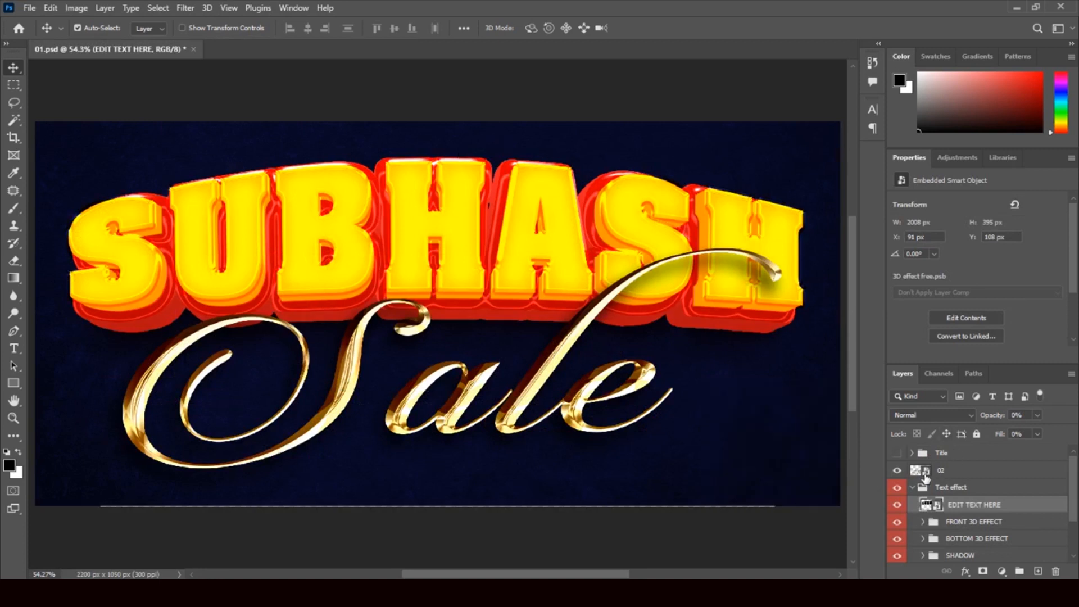
- Replace the Sale text on the Golden layer of the 02 smart object with "Cine Arts", then save and close it
click(926, 475)
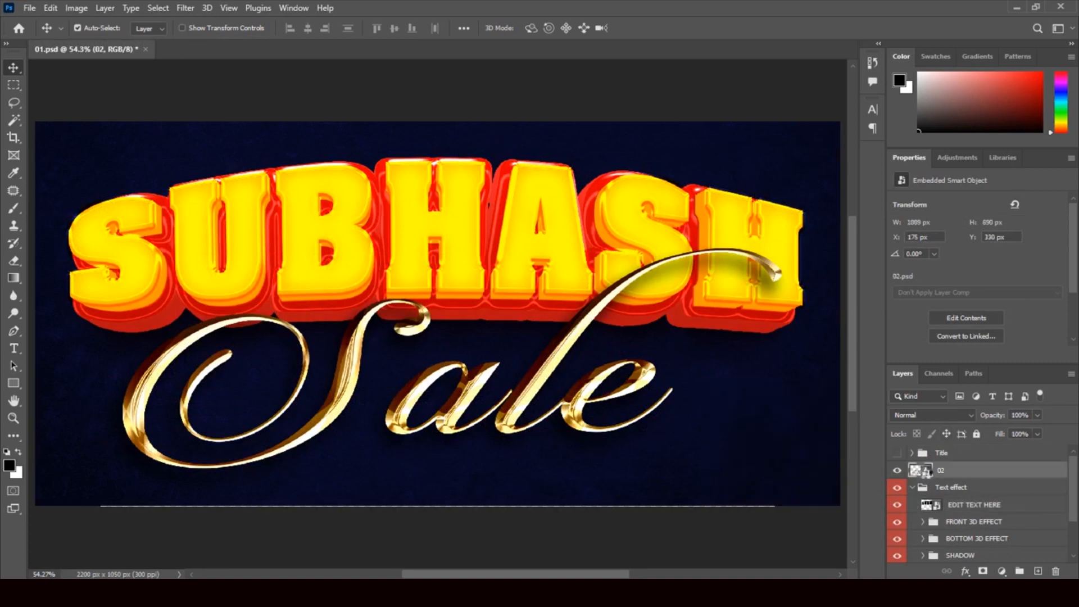
double_click(926, 471)
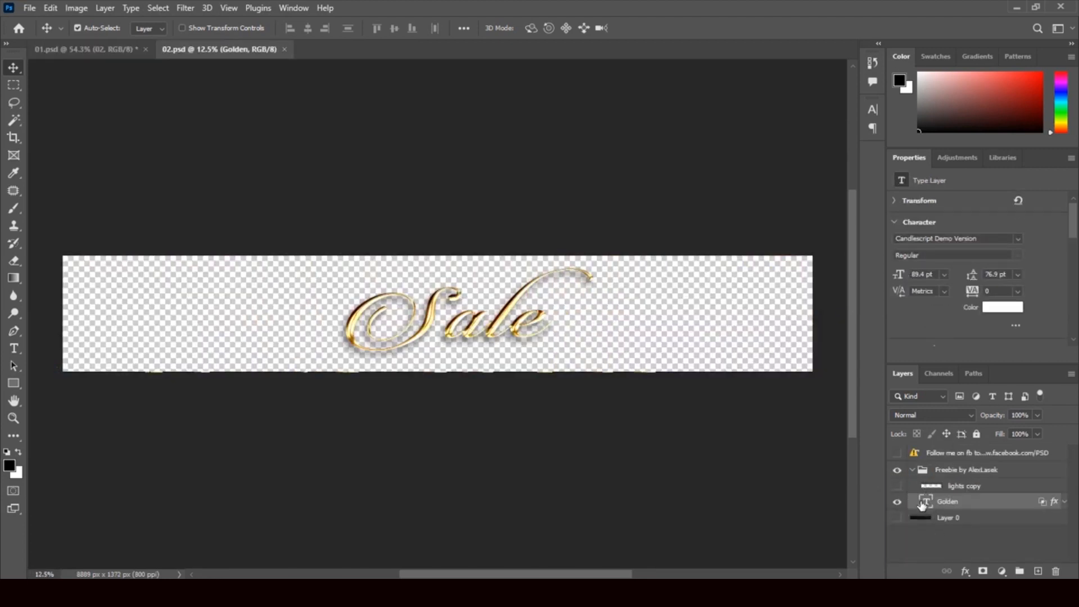
double_click(925, 500)
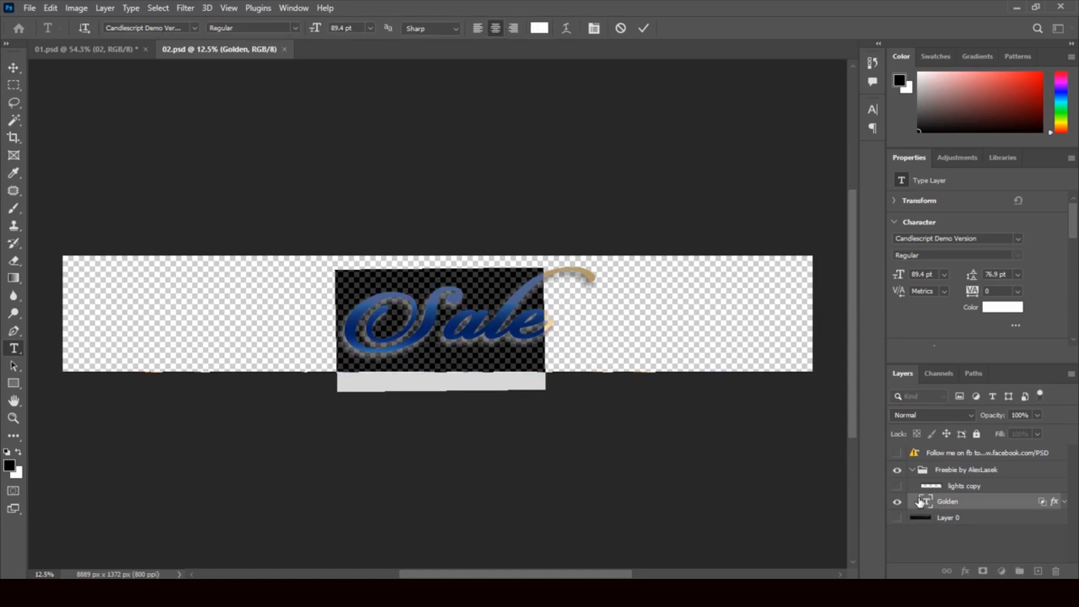
text(C)
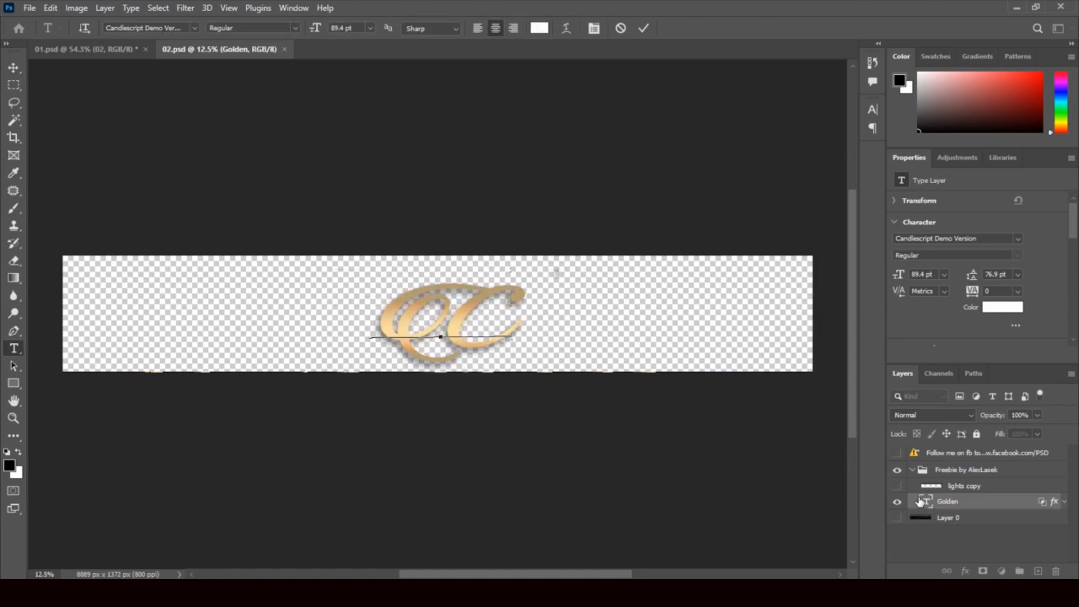
text(ine)
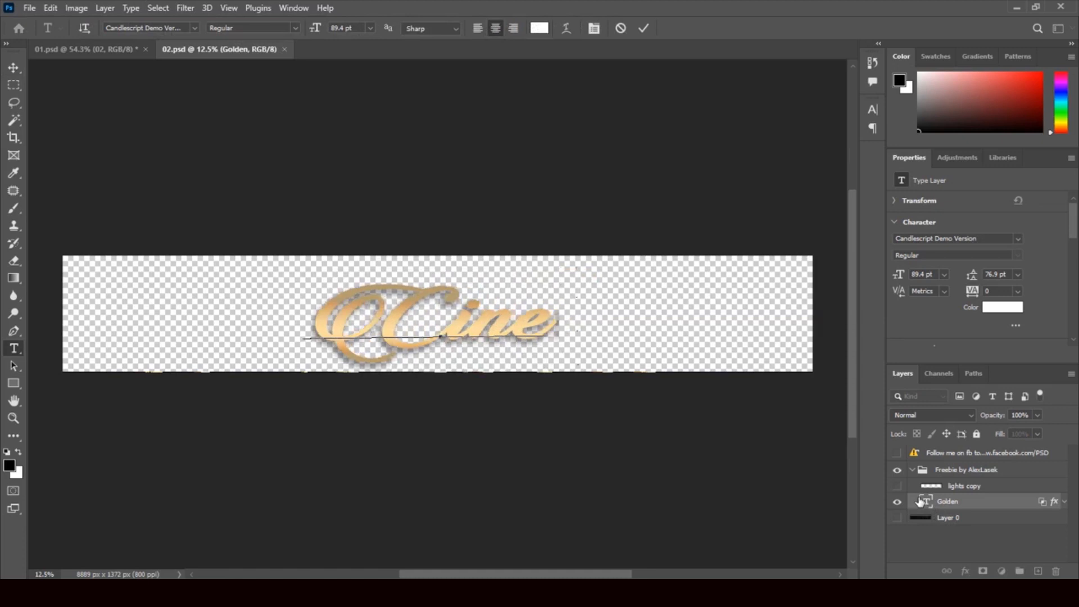
text( Arts)
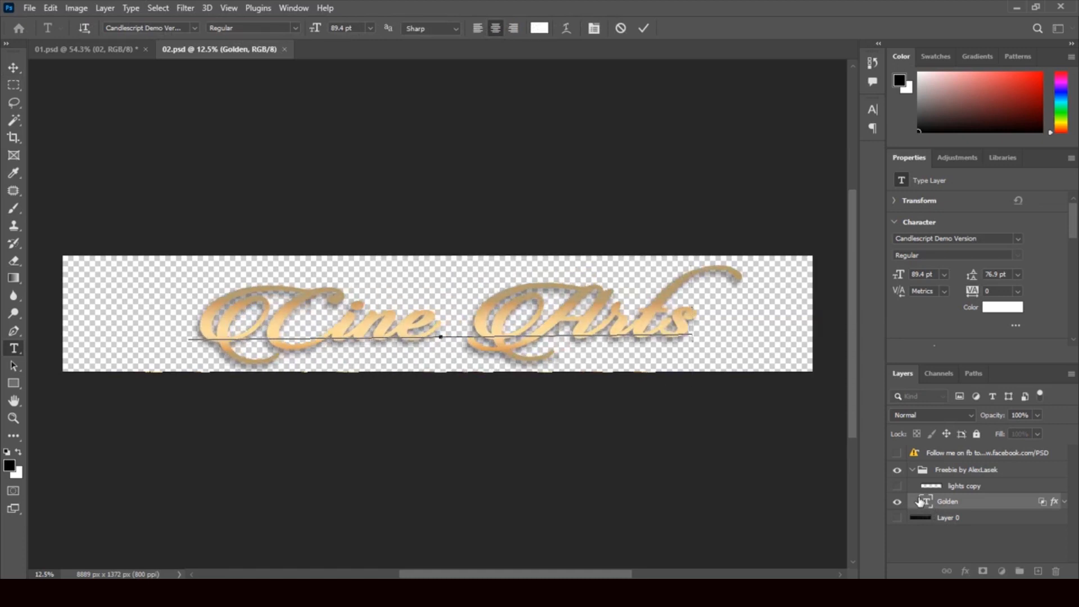
click(13, 68)
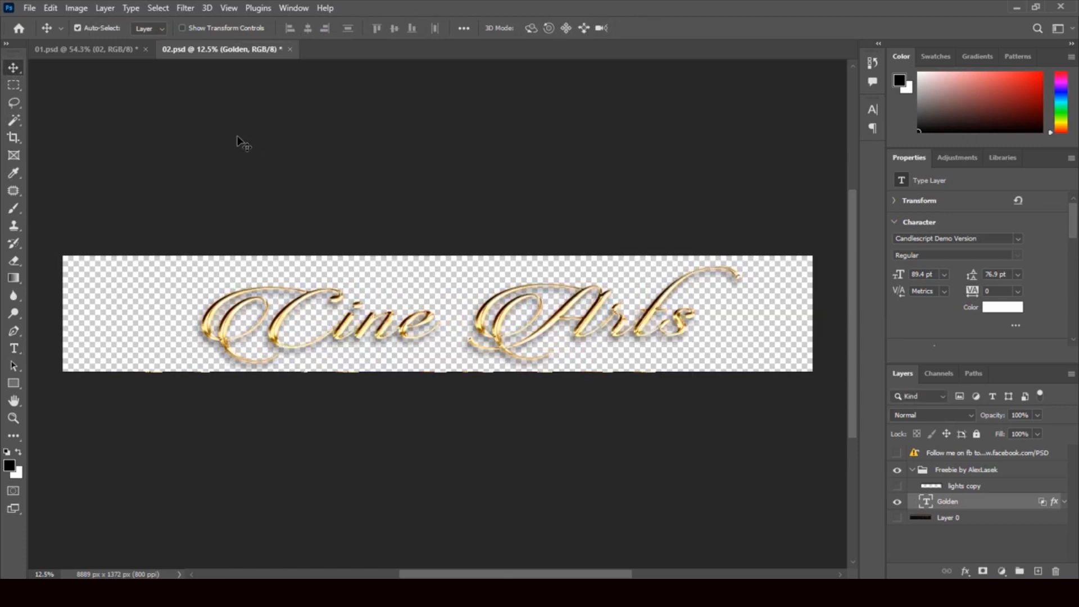
click(290, 50)
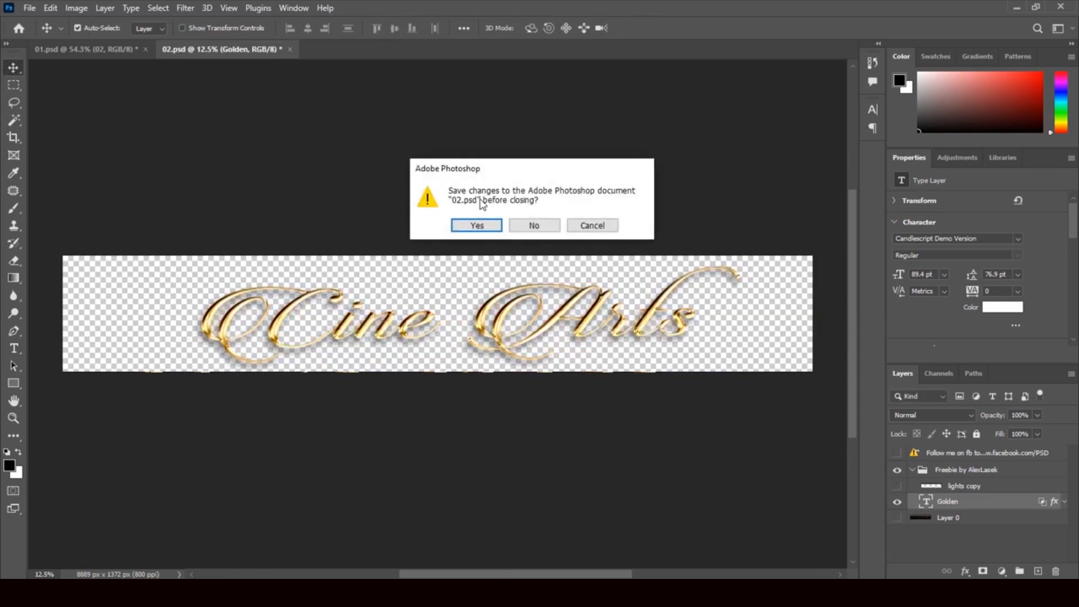
click(479, 223)
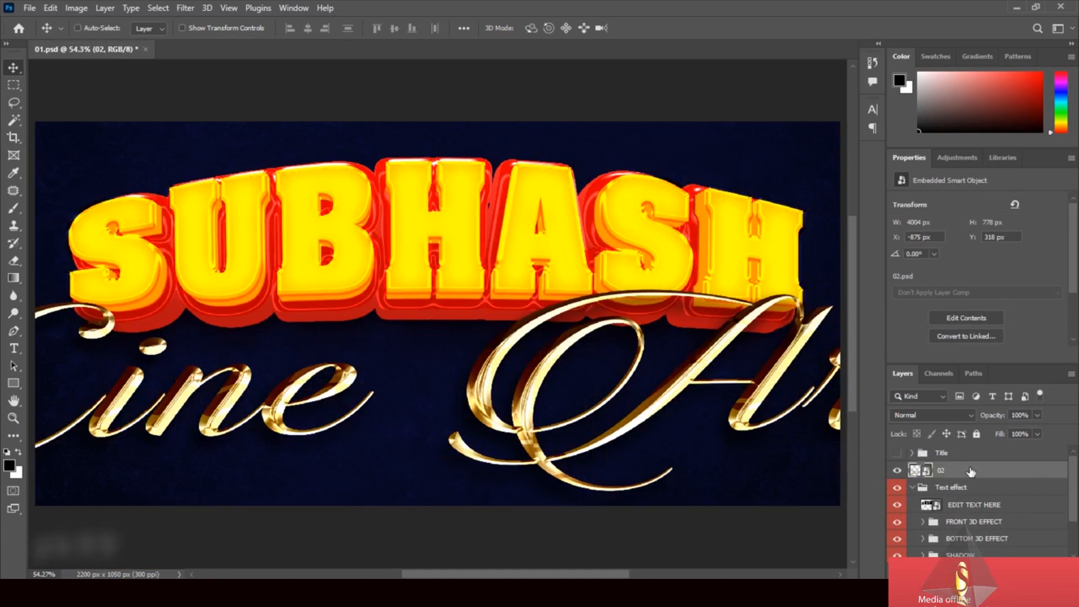
- Scale the golden Cine Arts layer down to about 80.66% and position it beneath the 3D name title inside the artwork
key(ctrl+minus)
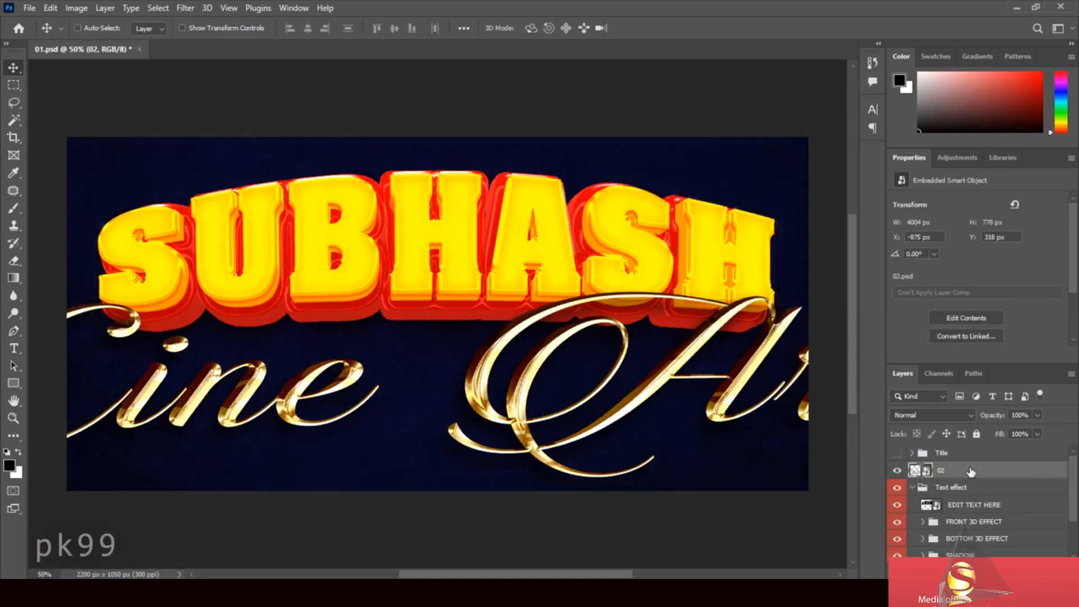
key(ctrl+minus)
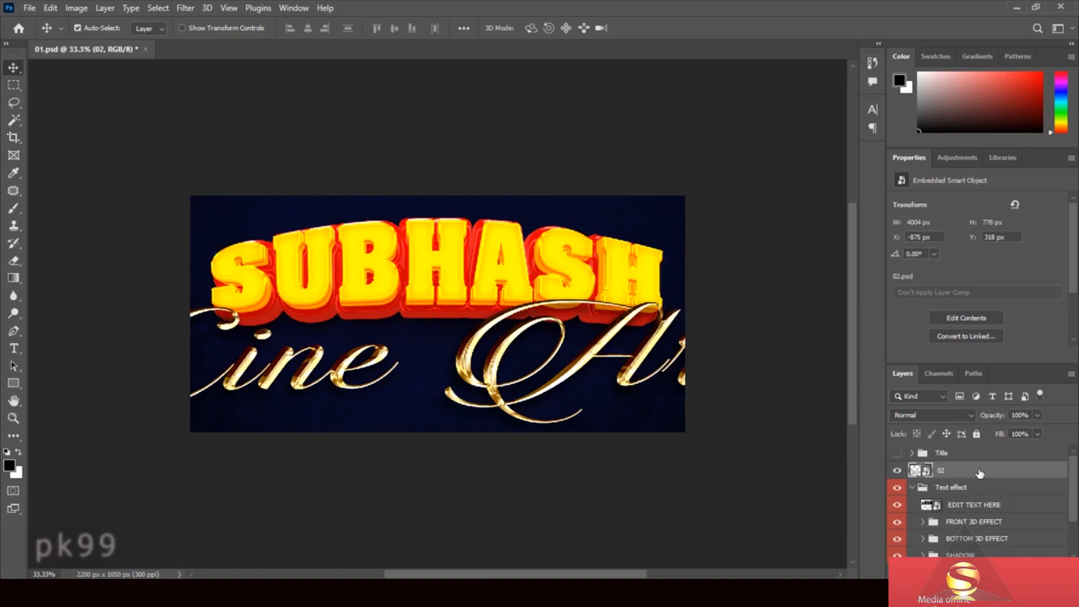
key(ctrl+t)
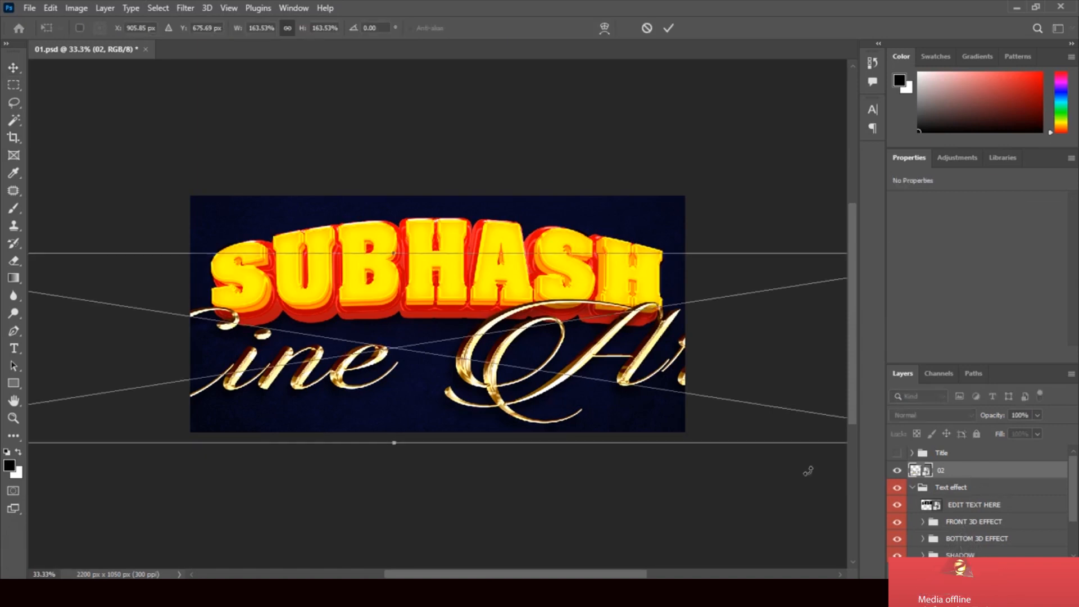
key(ctrl+minus)
key(ctrl+minus)
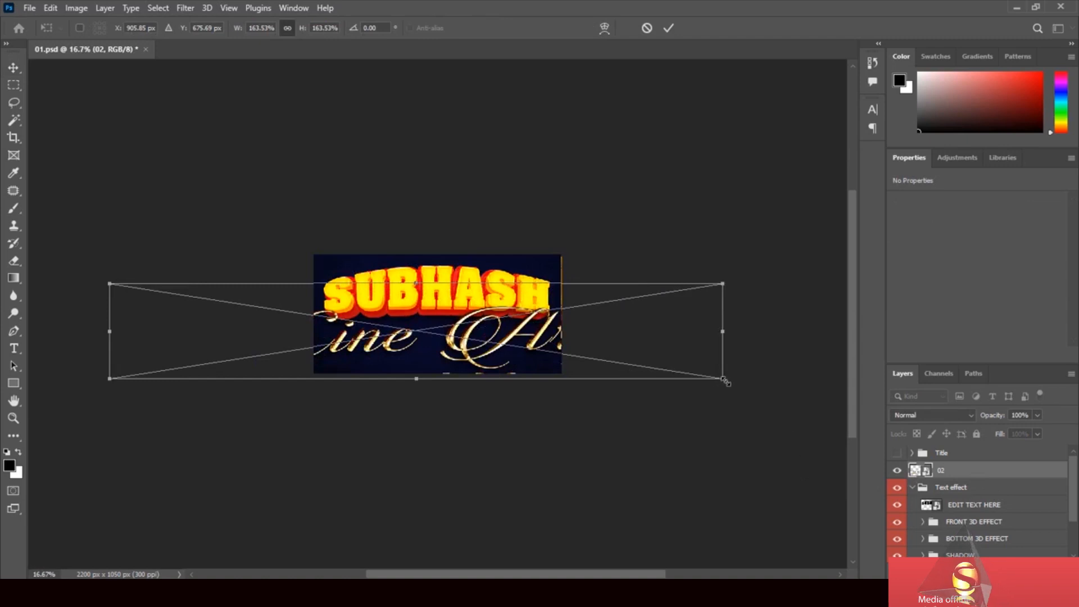
drag(724, 380, 454, 336)
drag(285, 327, 426, 350)
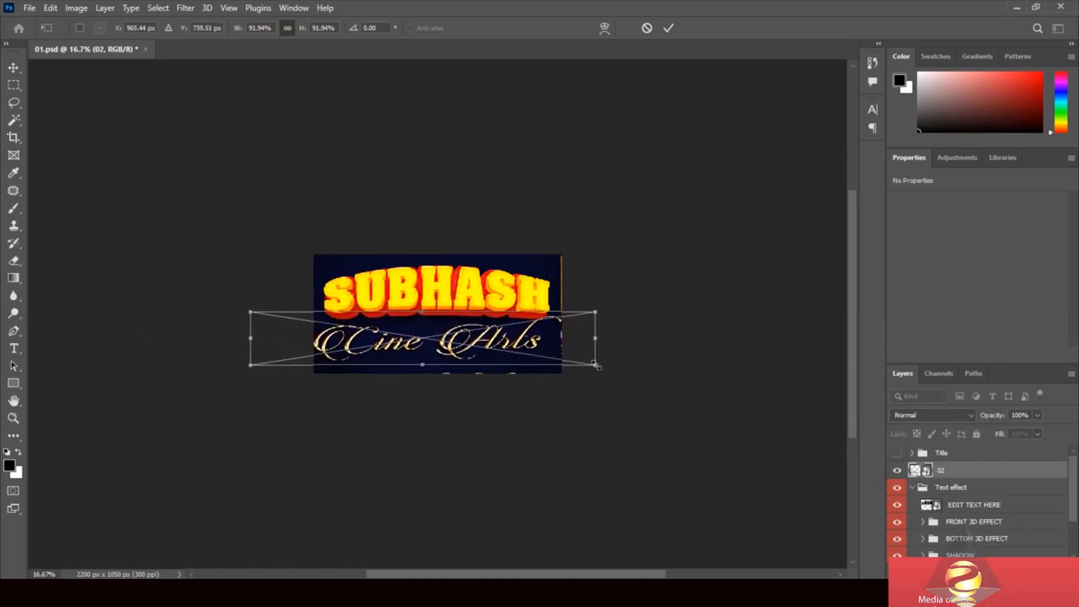
drag(586, 368, 487, 342)
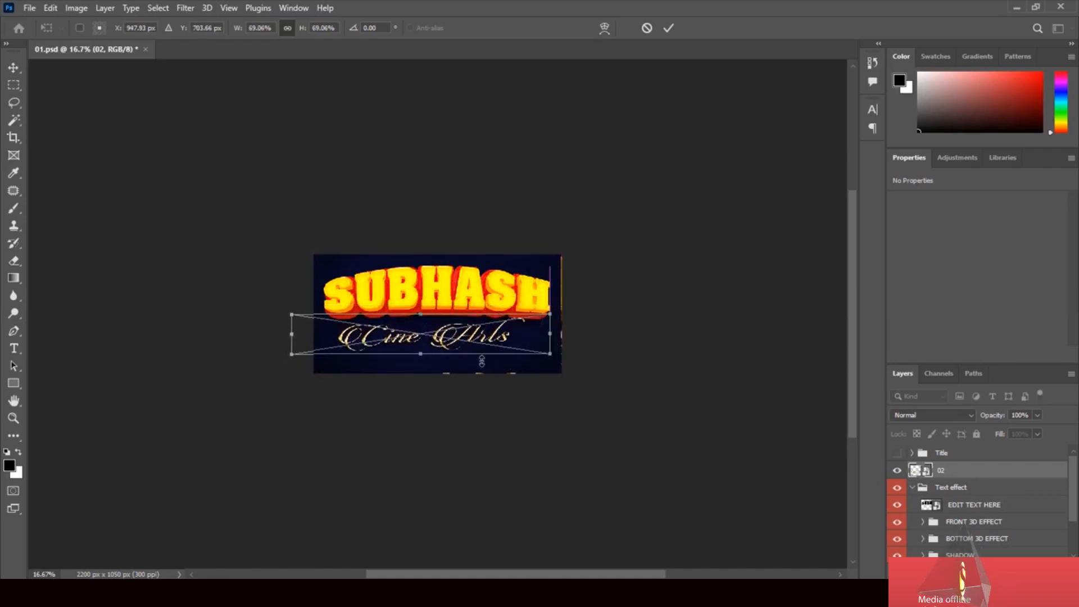
drag(421, 354, 423, 364)
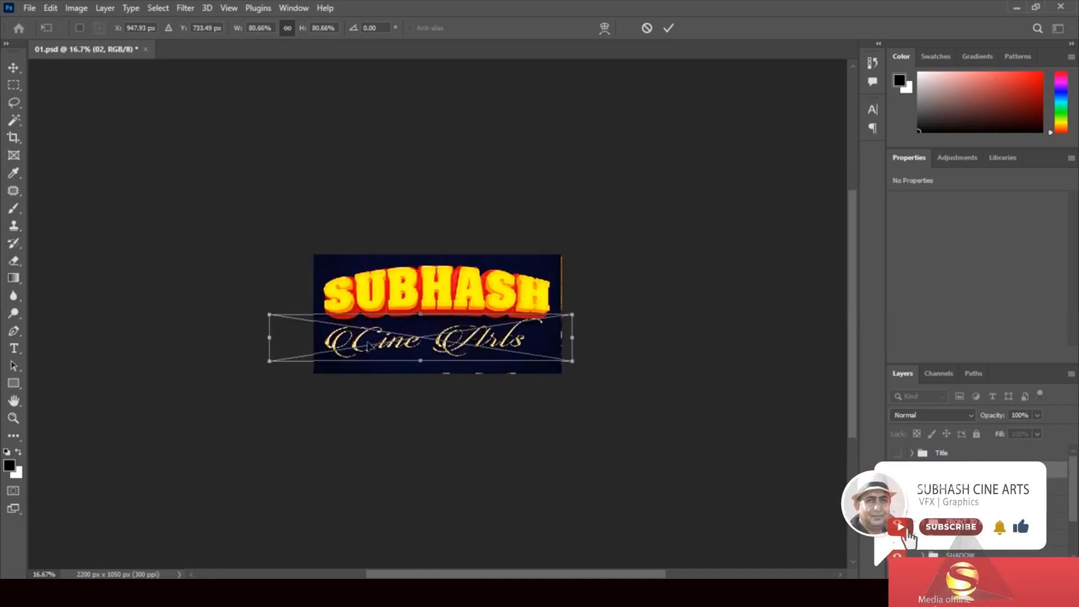
key(Return)
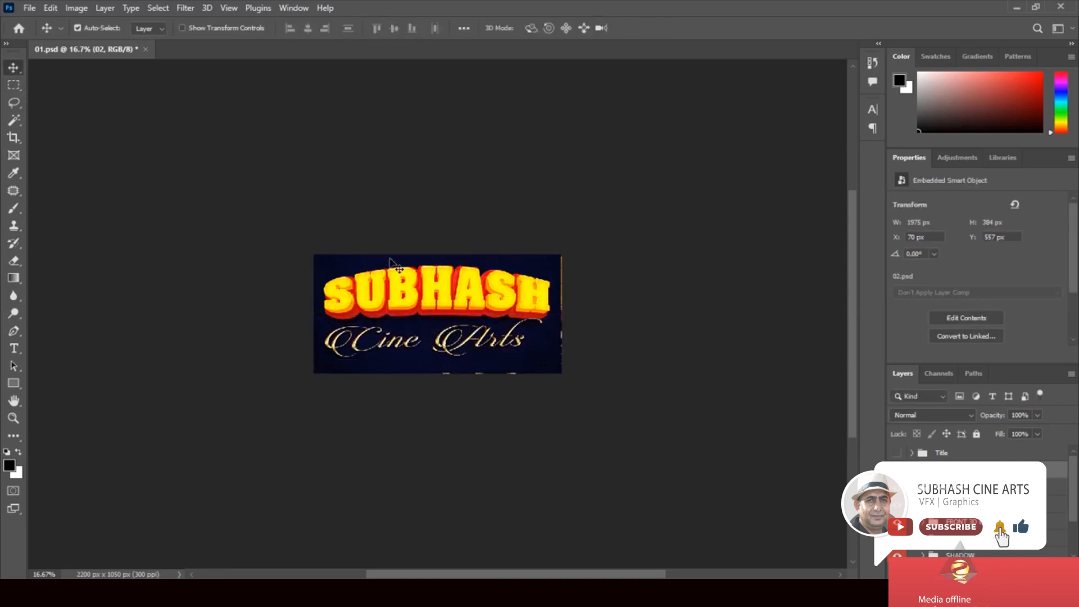
scroll(395, 264, up, 3)
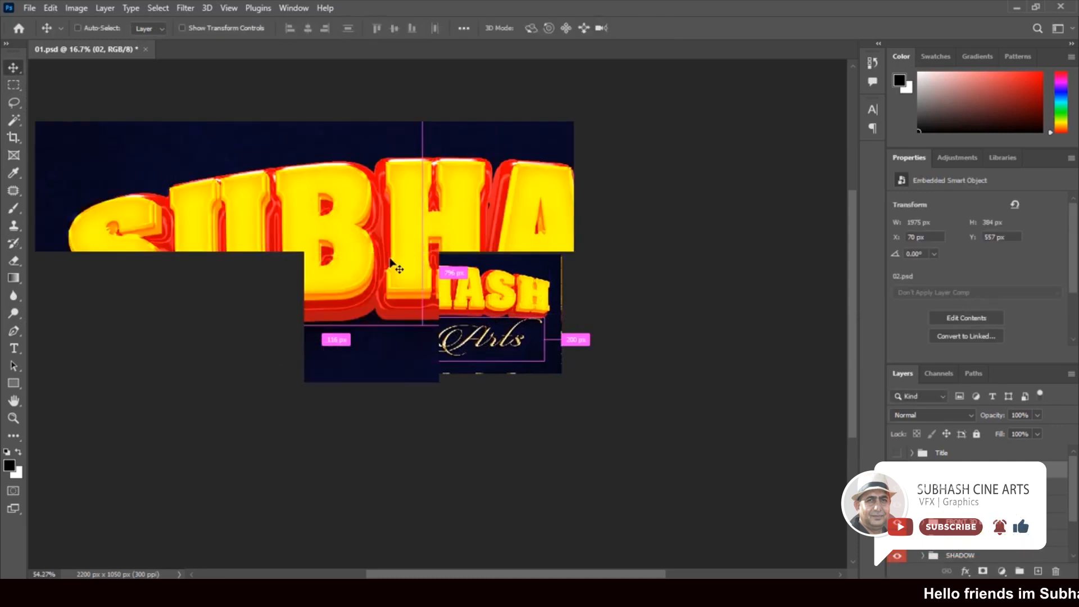